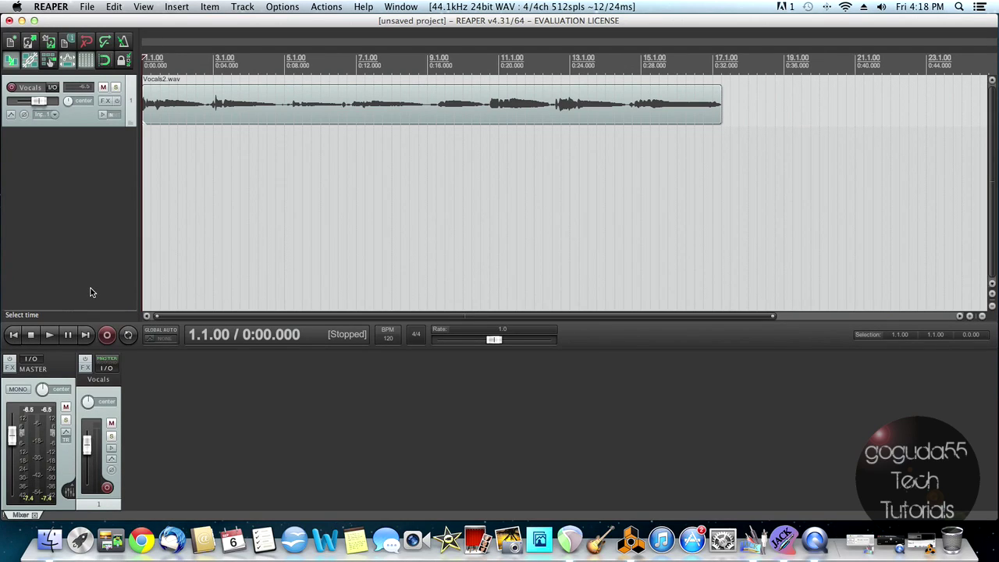
Play the Vocals2.wav vocal through, then stop it back at 0:00.000.
left_click(49, 334)
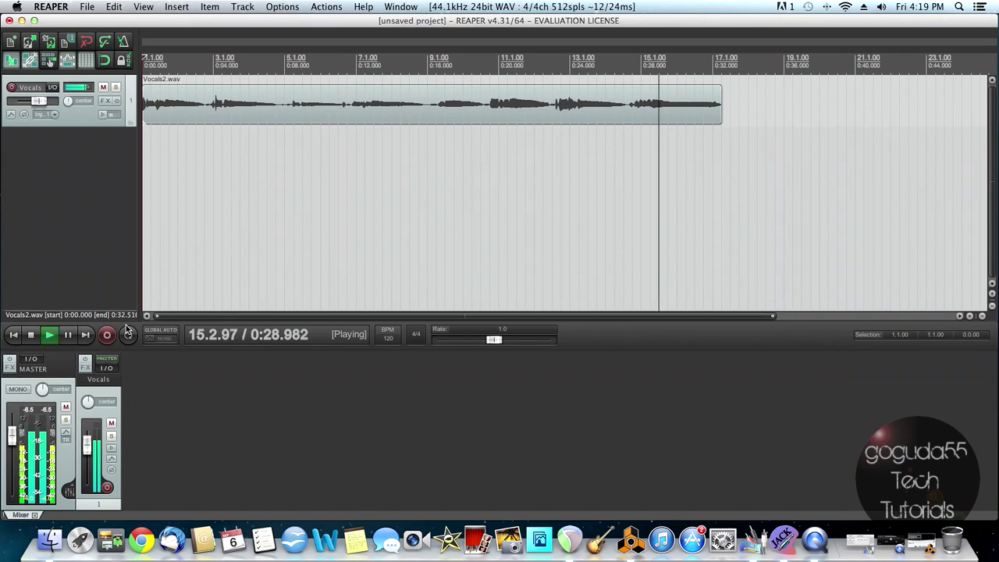
left_click(31, 334)
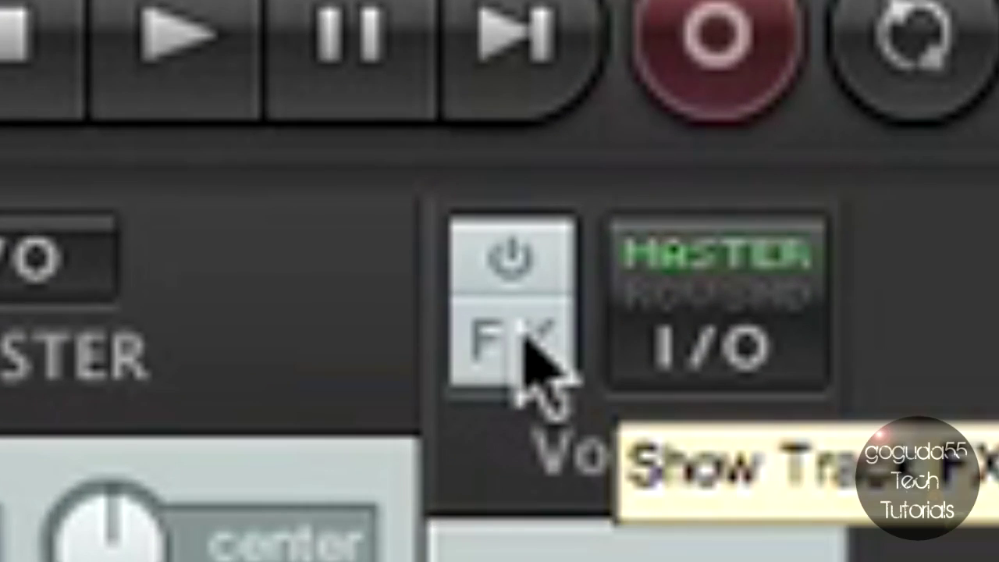
Insert AU: Antares: Auto-Tune Evo into the Vocals track's FX chain.
left_click(527, 343)
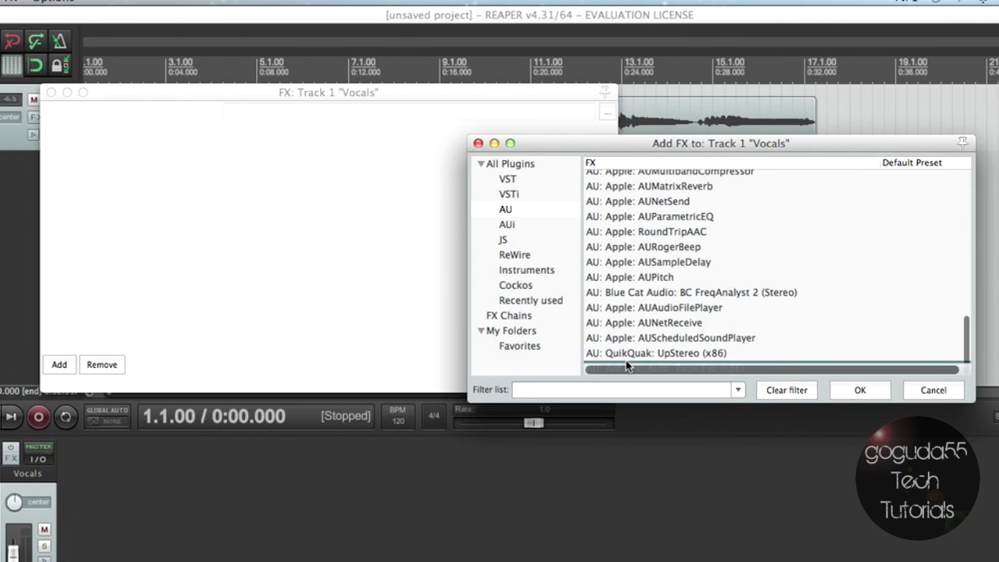
double_click(626, 367)
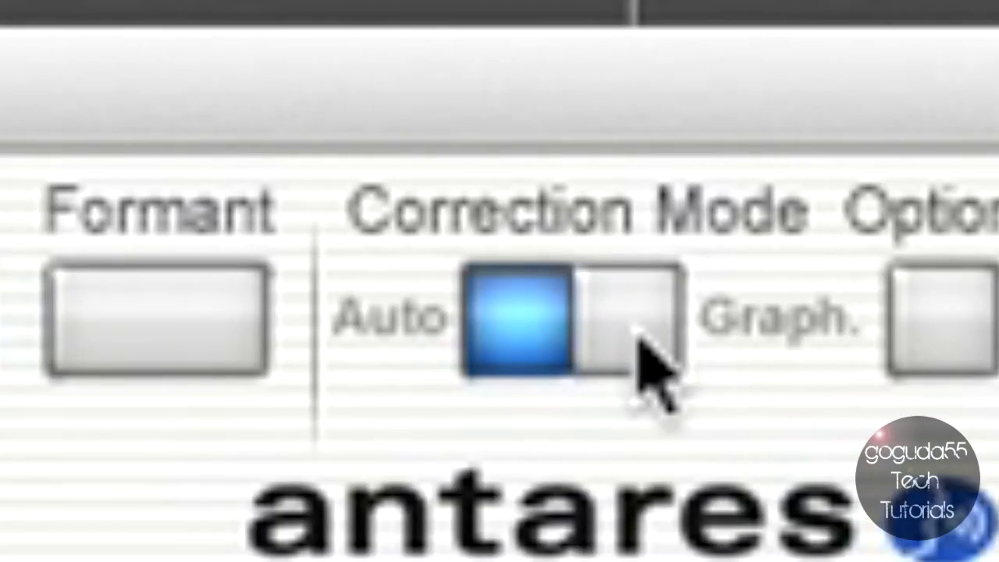
Switch Auto-Tune Evo to Graph. mode with Low Male input, D Major key, and Formant on.
left_click(653, 343)
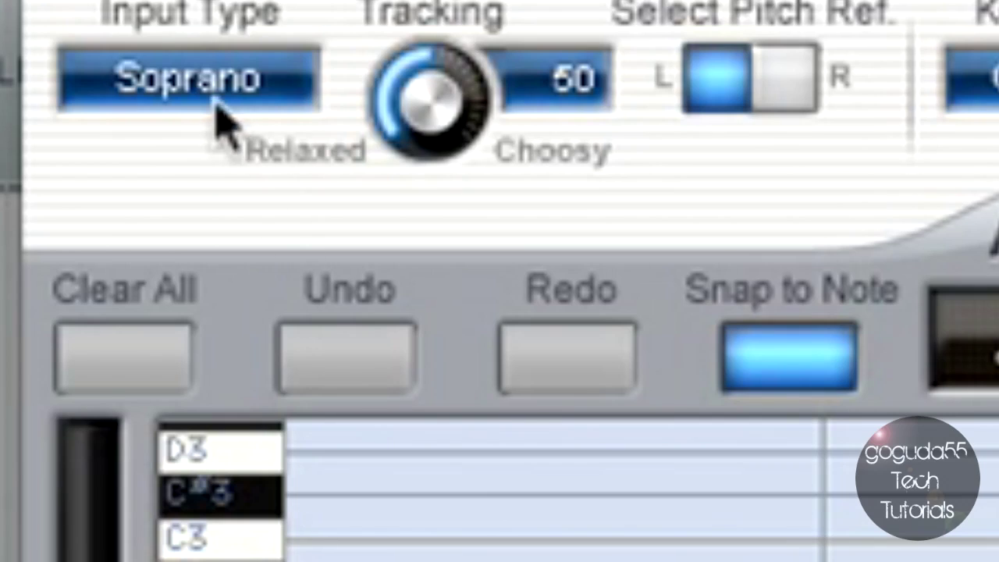
left_click(179, 48)
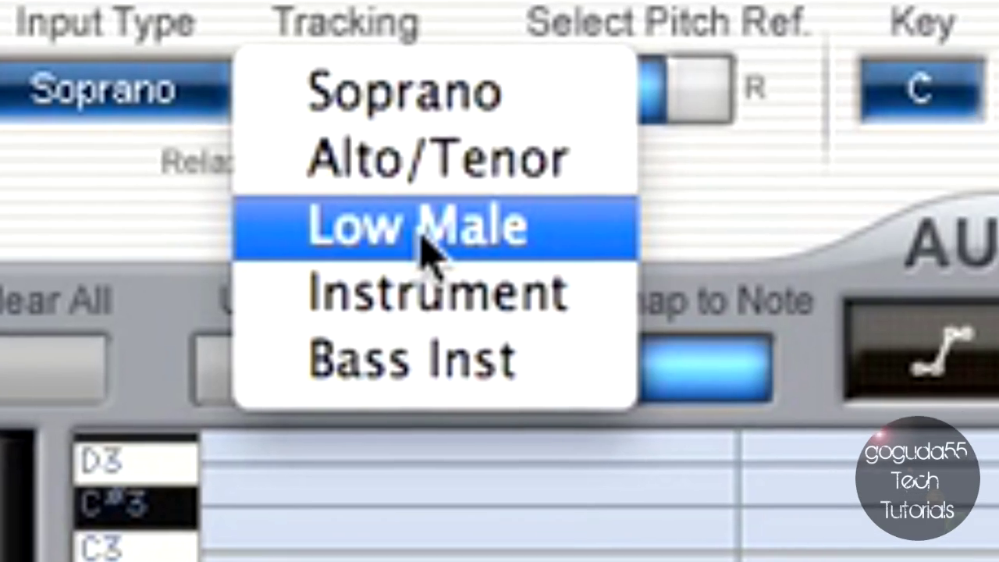
left_click(512, 233)
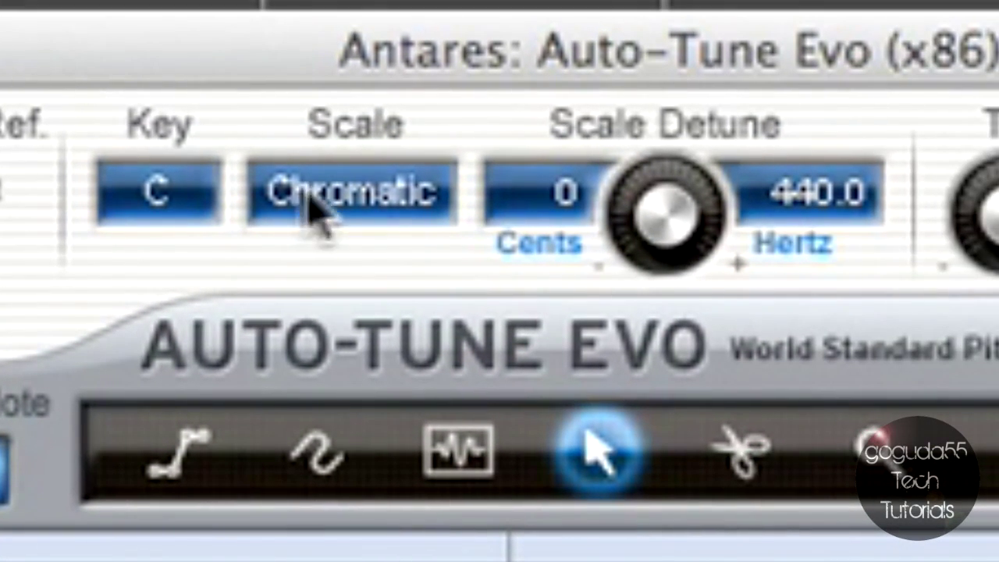
left_click(159, 202)
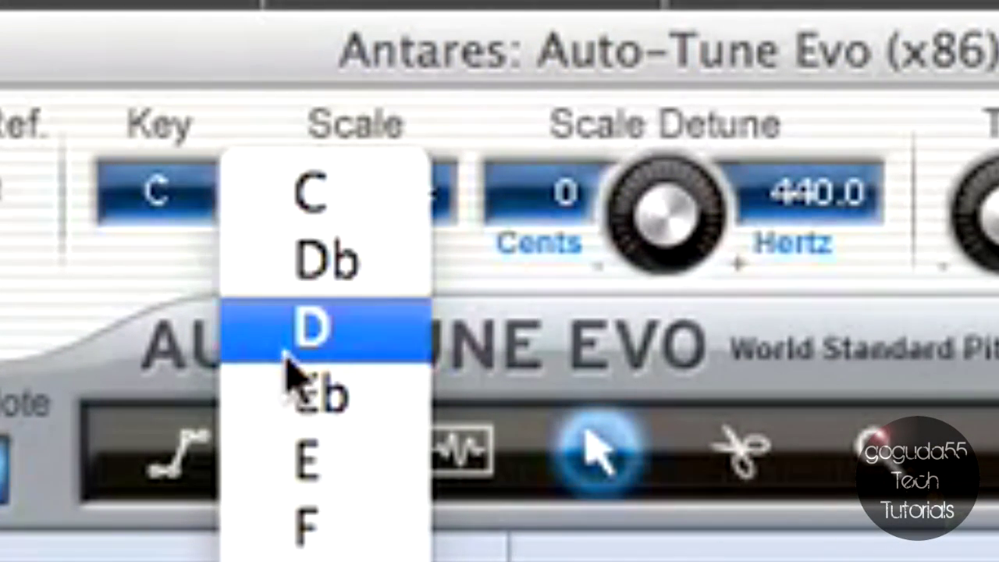
left_click(301, 328)
left_click(321, 212)
left_click(506, 72)
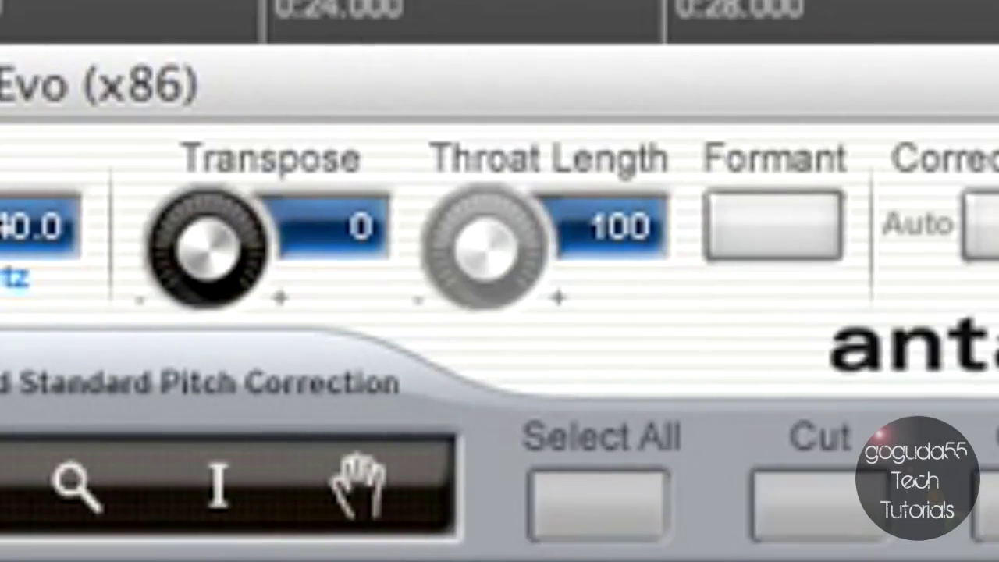
left_click(769, 227)
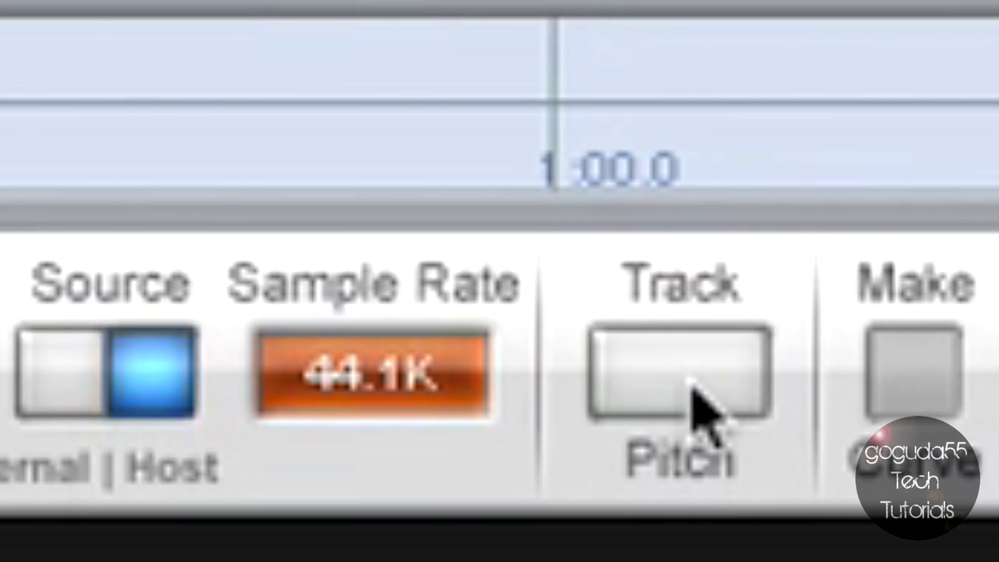
Track the vocal's pitch into the graph over one playback pass.
left_click(358, 536)
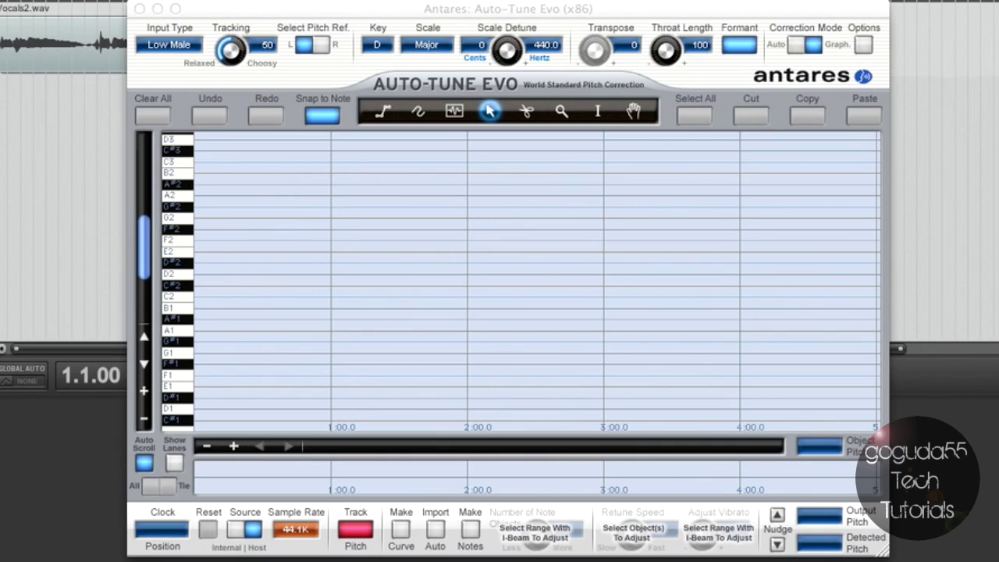
key("space")
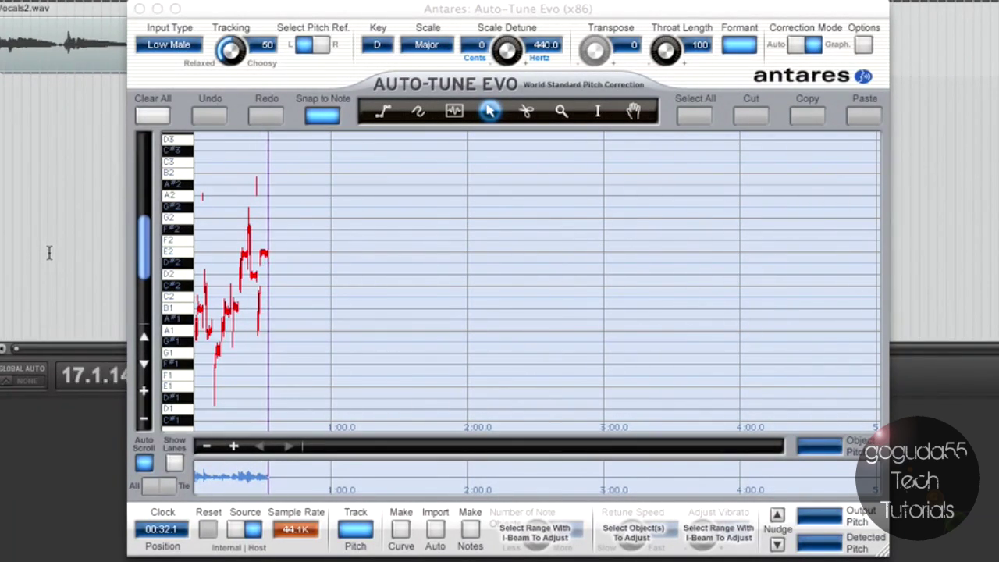
key("space")
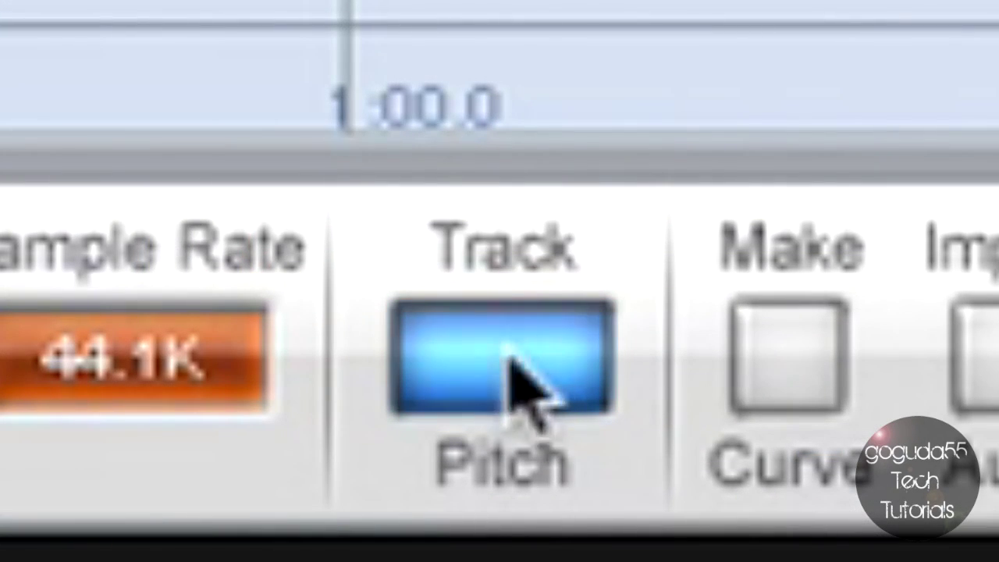
left_click(581, 385)
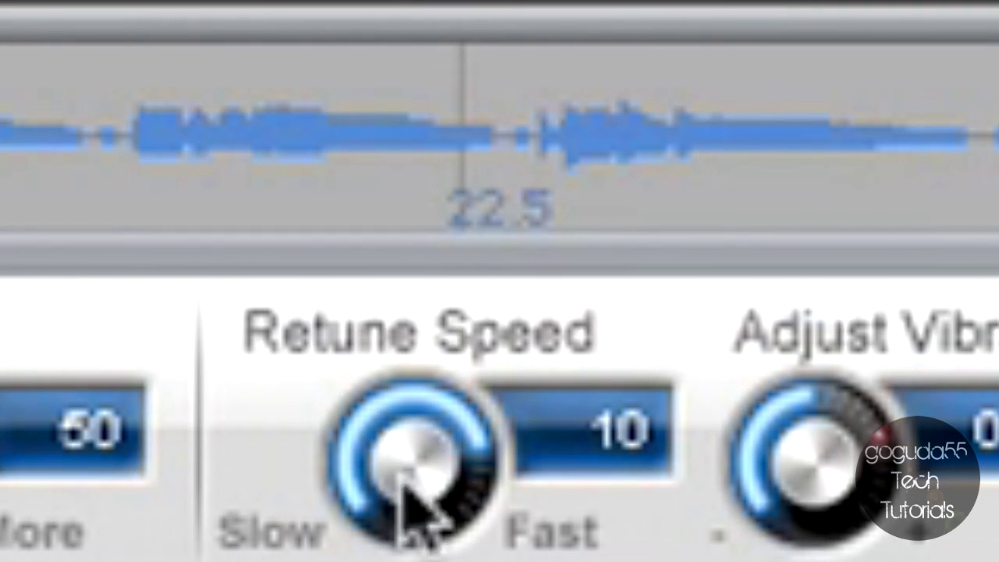
Turn the Retune Speed knob down to 0.
left_click_drag(401, 480, 428, 367)
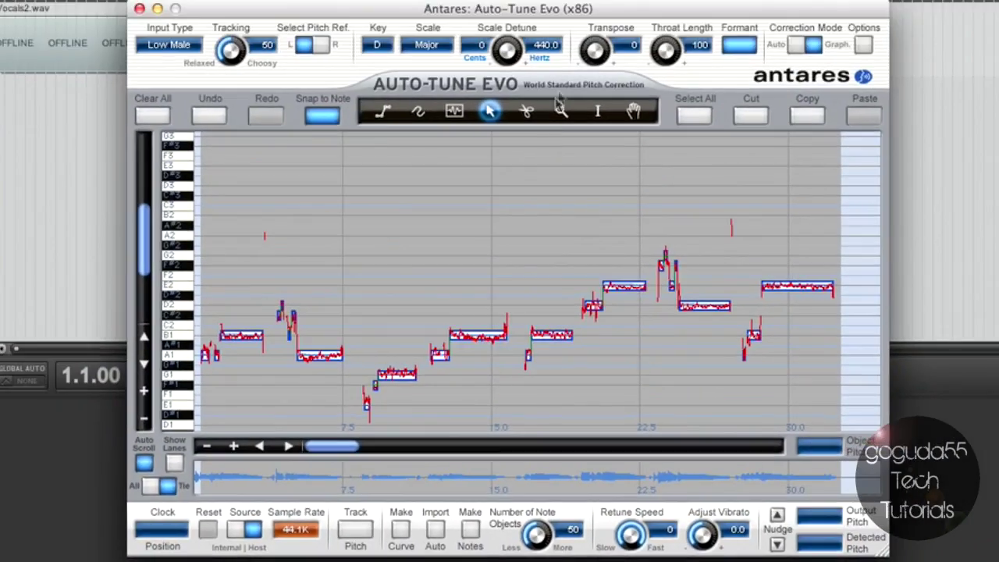
Zoom the pitch graph in on the first notes.
left_click(561, 111)
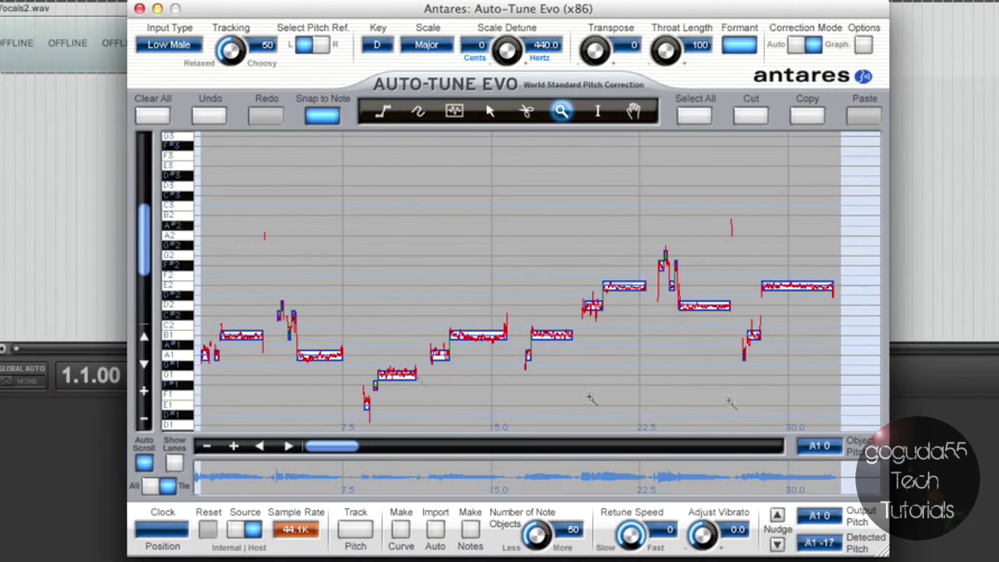
left_click(240, 336)
left_click(312, 248)
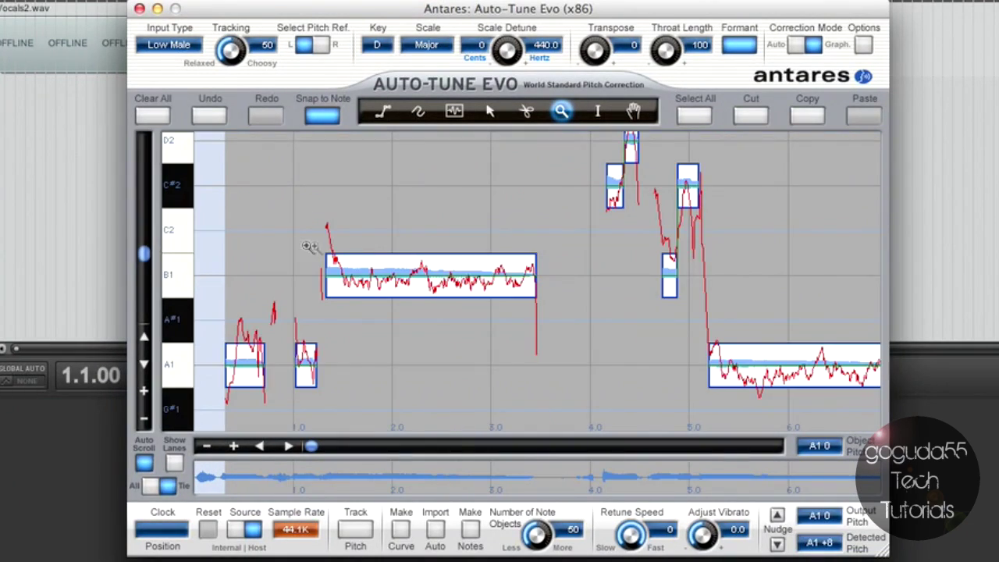
left_click(307, 319)
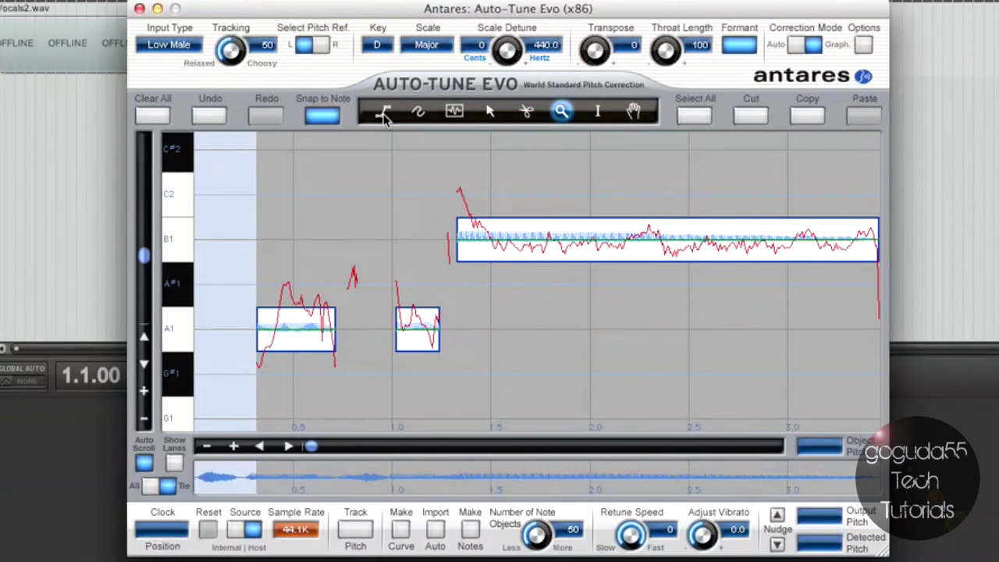
Draw an A1 pitch line across the first two notes with retune speed 0.
left_click(383, 112)
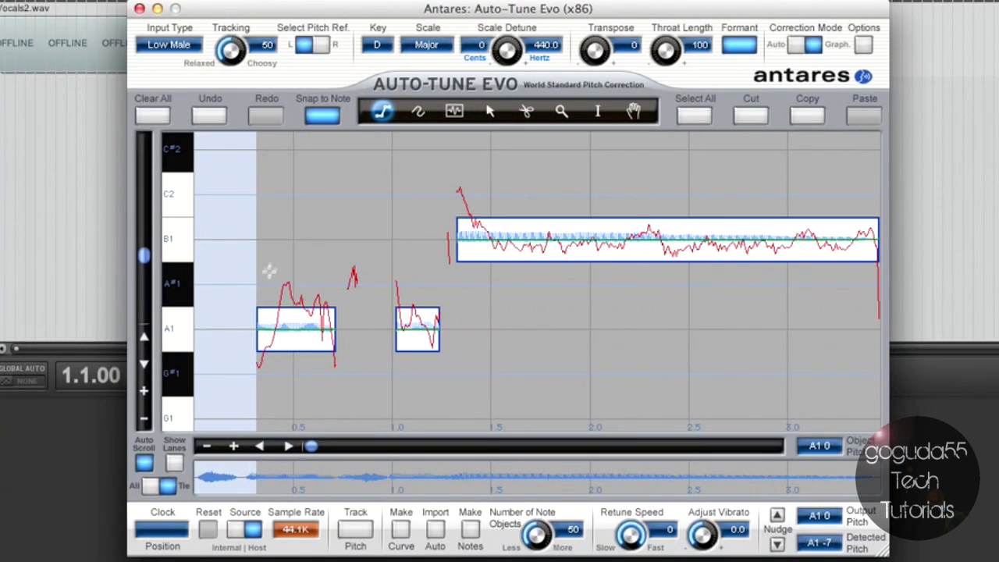
left_click(242, 332)
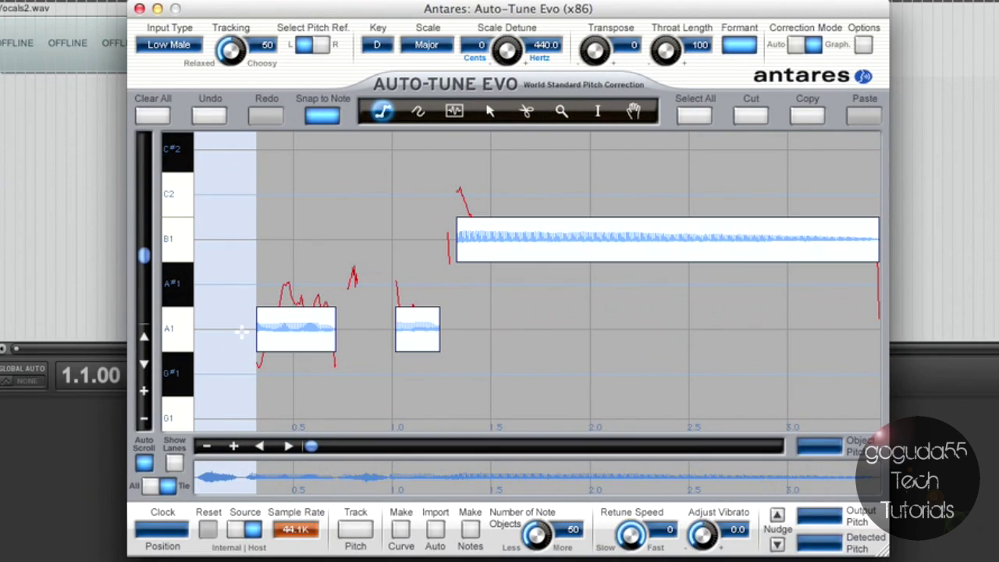
left_click(242, 329)
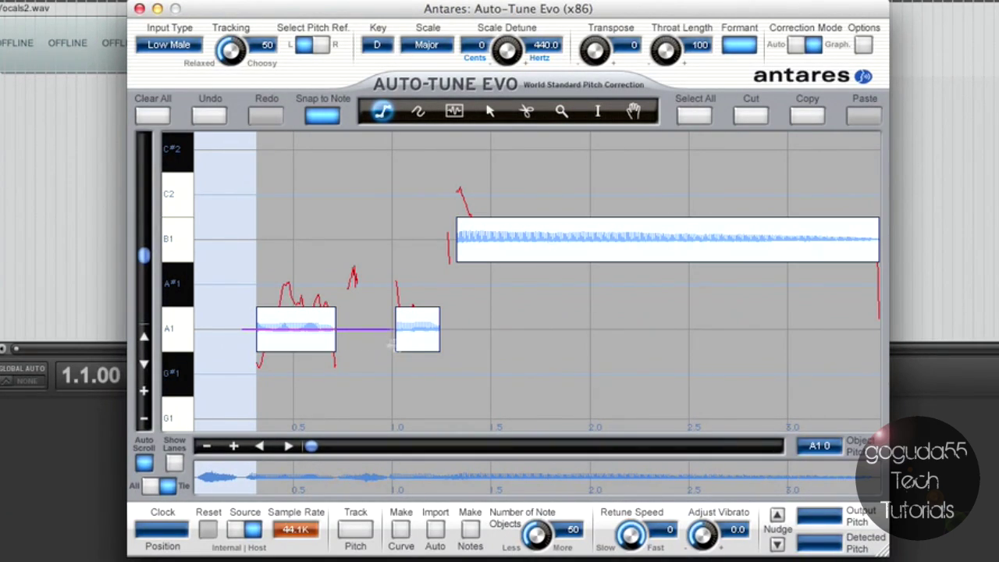
left_click(450, 351)
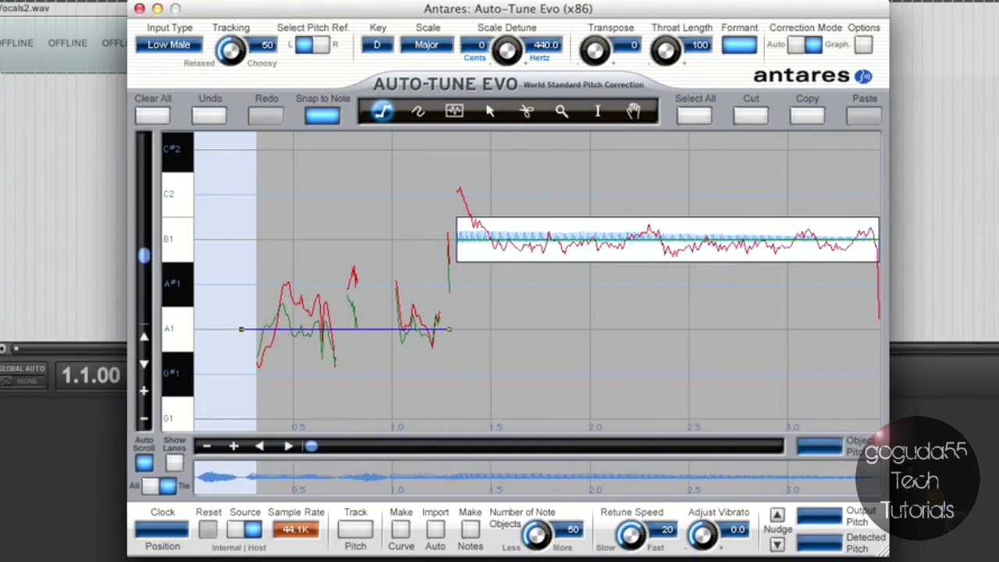
left_click_drag(636, 541, 636, 556)
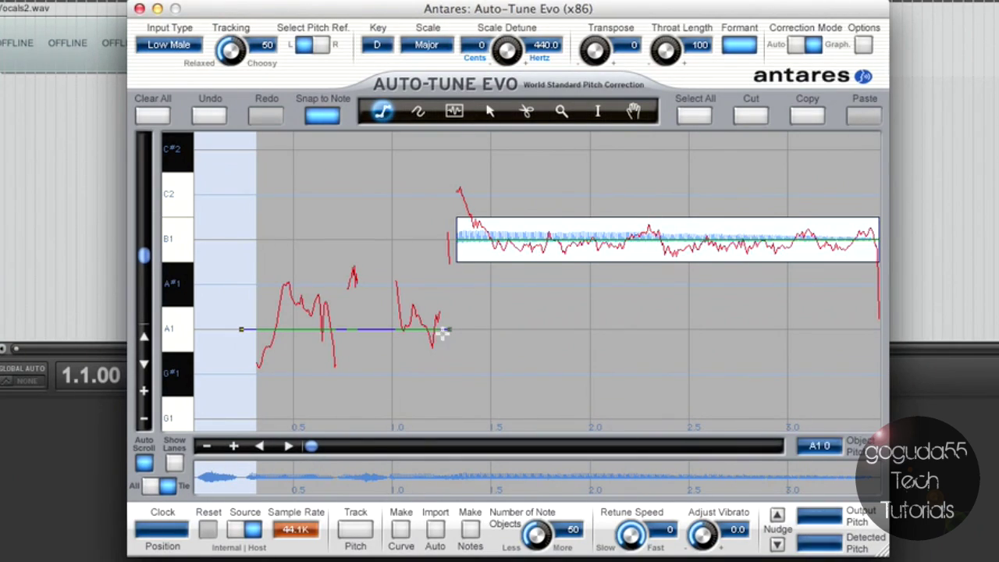
Select the long B1 note and play back to hear the corrected pitch.
left_click(493, 110)
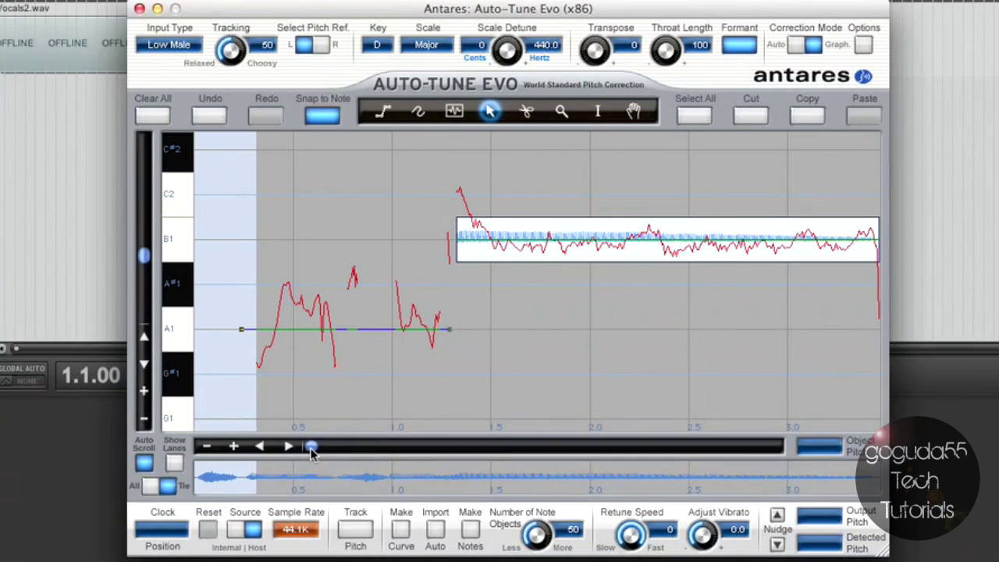
left_click_drag(310, 452, 313, 449)
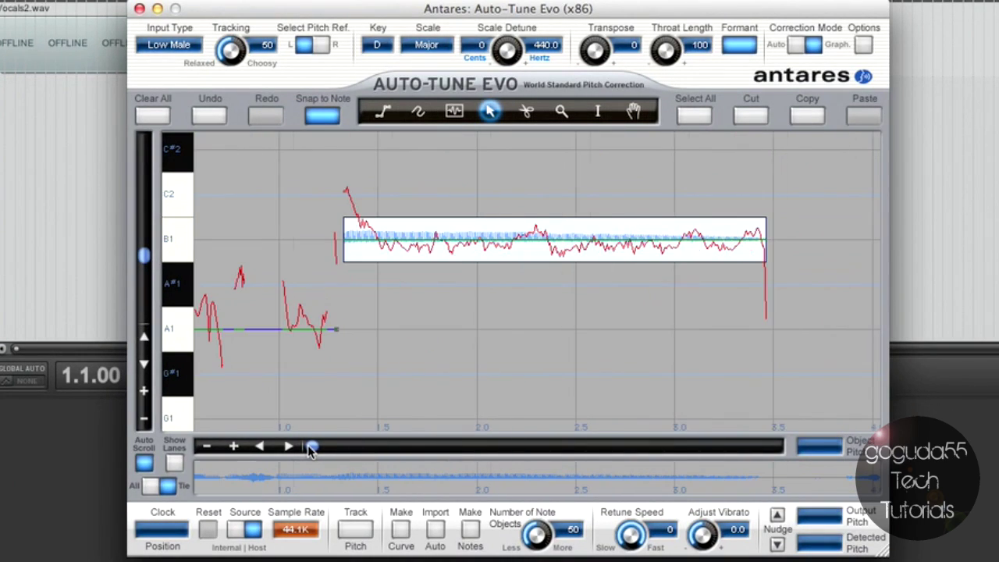
left_click(426, 246)
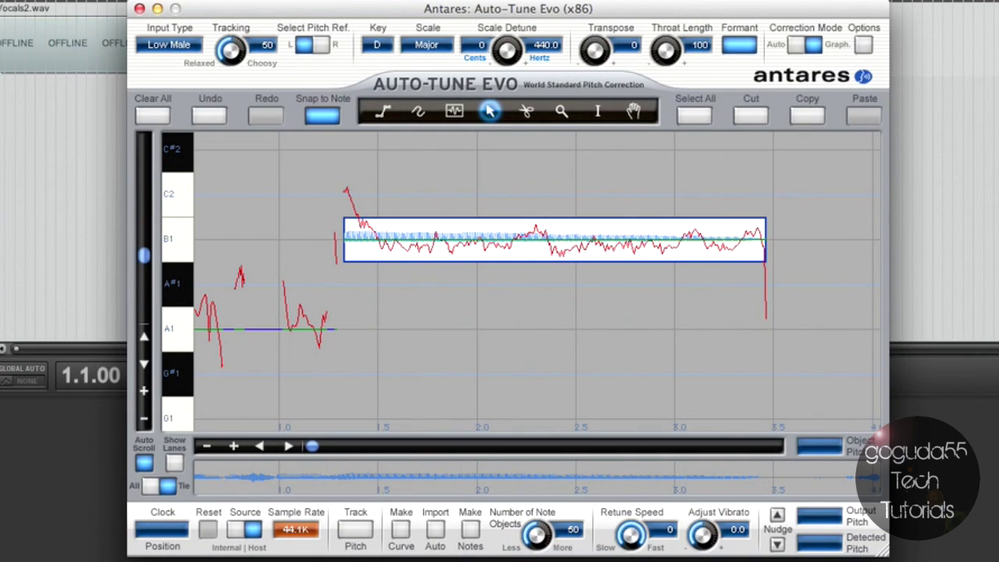
key("space")
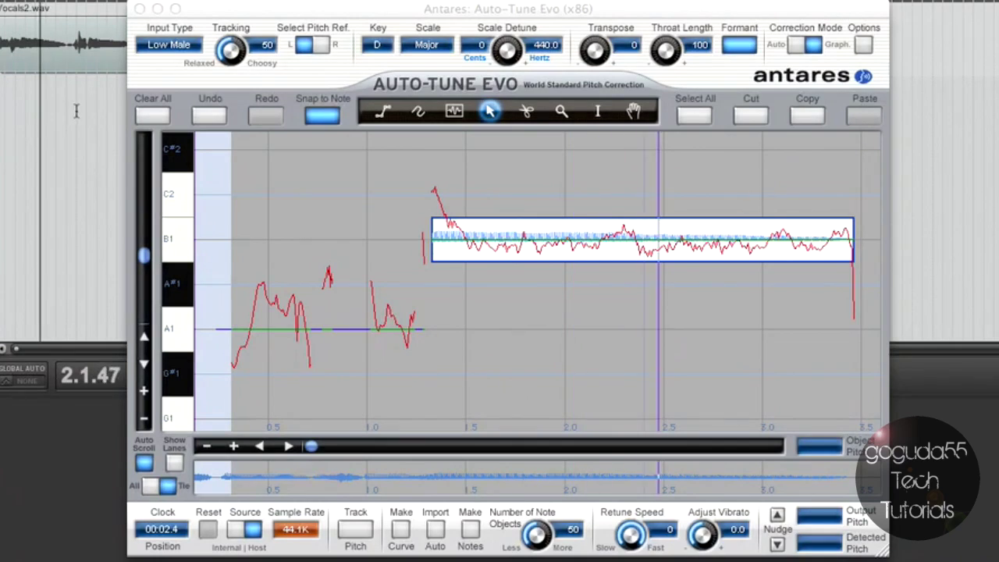
key("space")
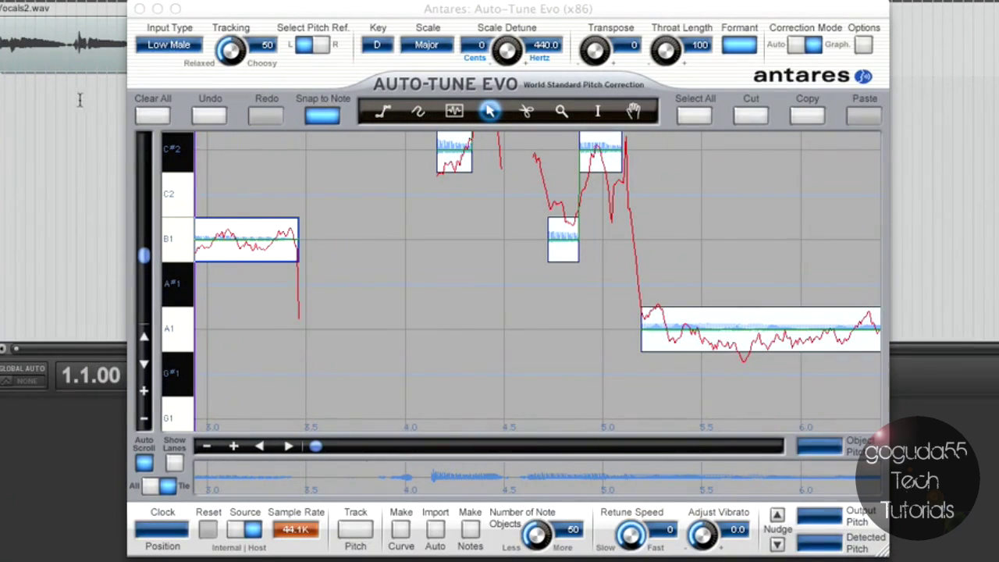
scroll(577, 325, "up", 3)
Draw a pitch line from the C#2 note up to D2 with retune speed 0.
left_click(383, 111)
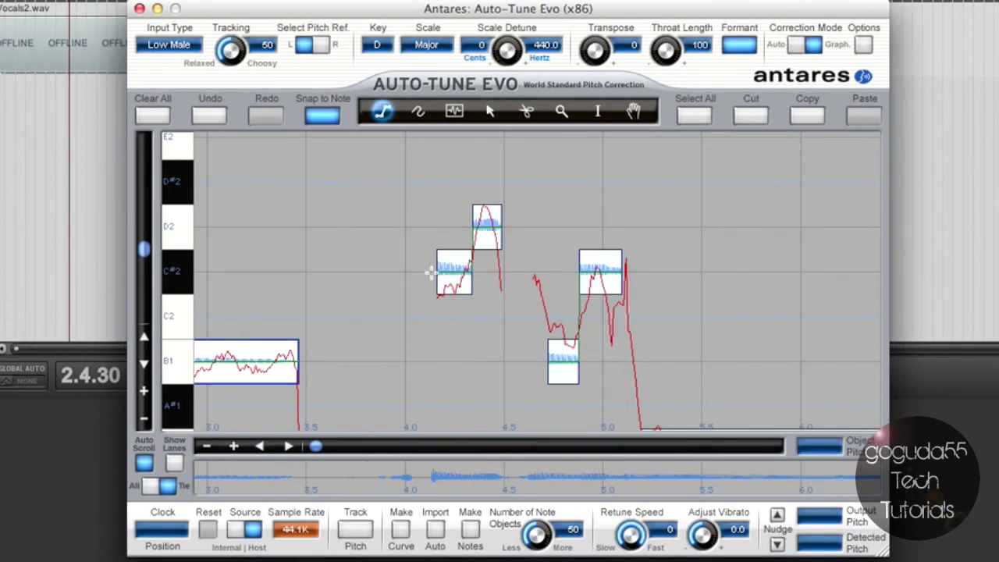
left_click(430, 274)
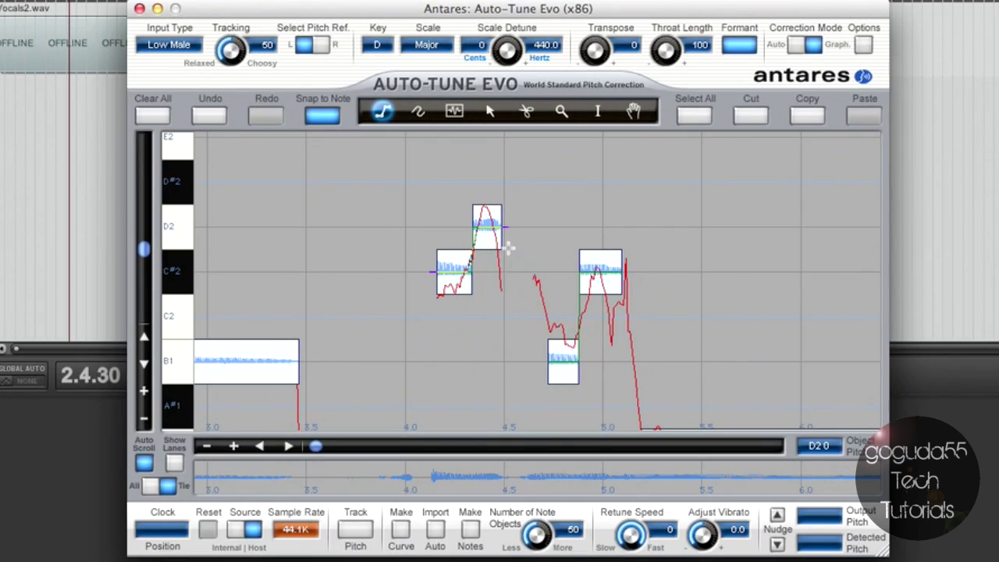
key("super+z")
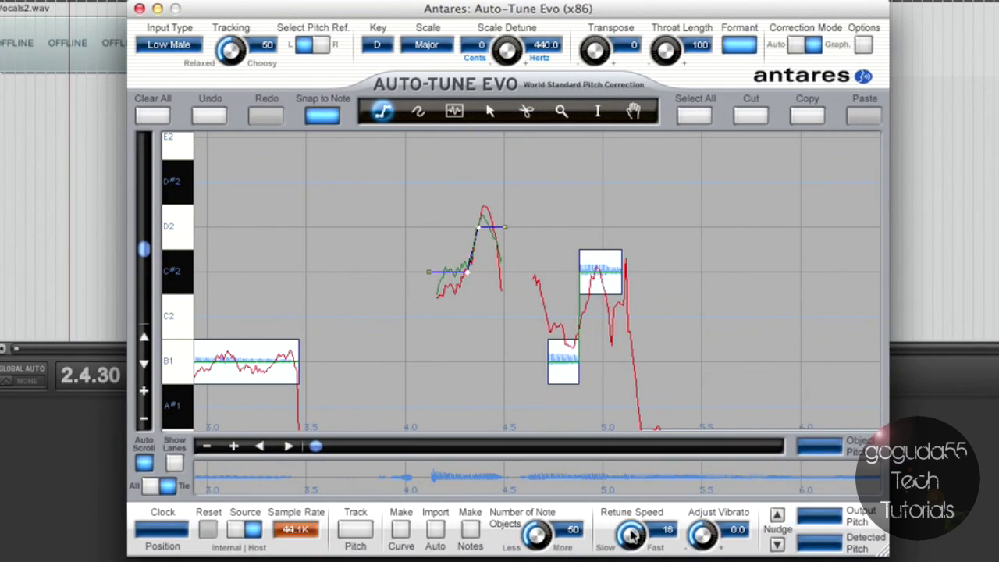
left_click_drag(633, 544, 634, 551)
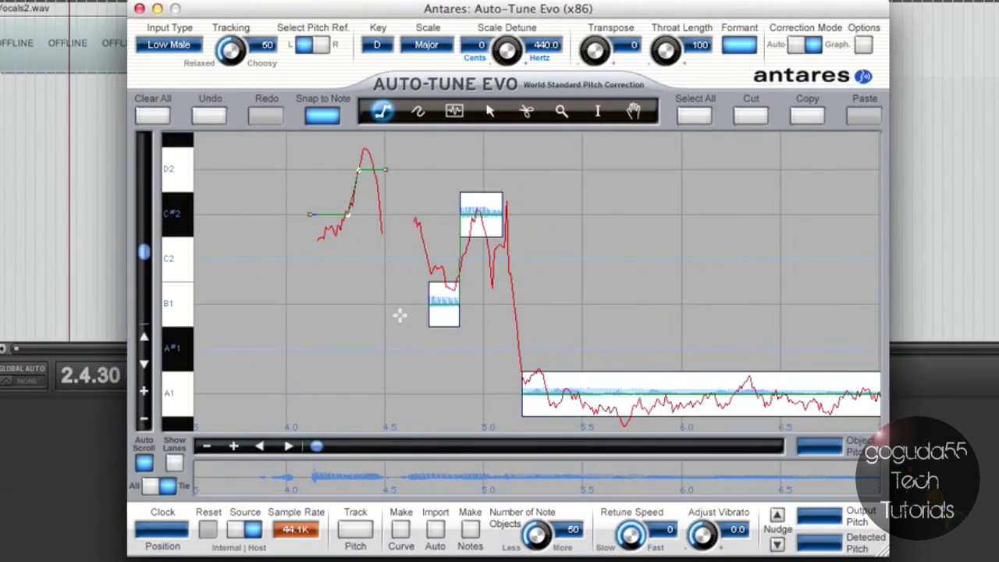
Start a line on B1, rising to C#2, then dropping to the A1 note.
left_click(398, 312)
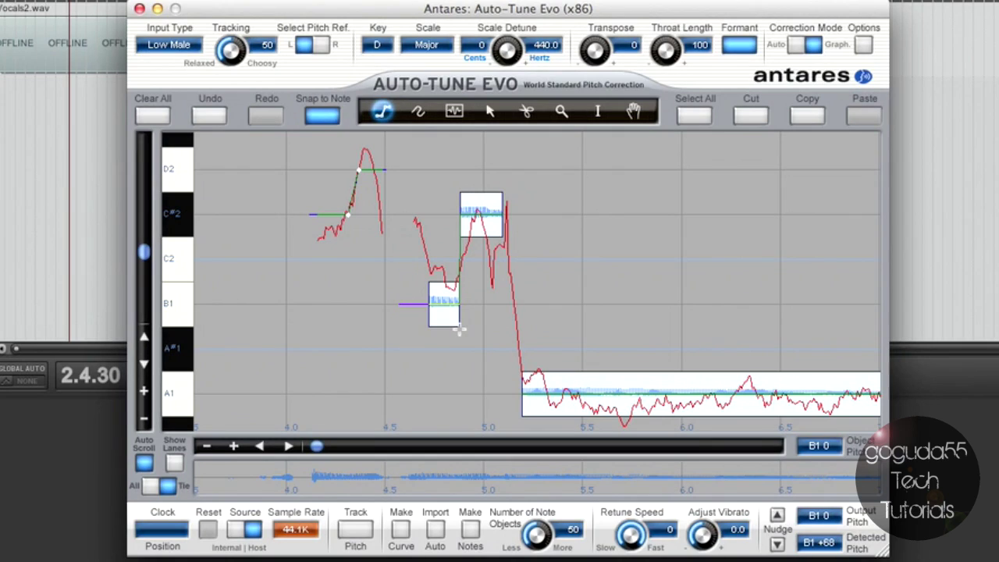
left_click(460, 331)
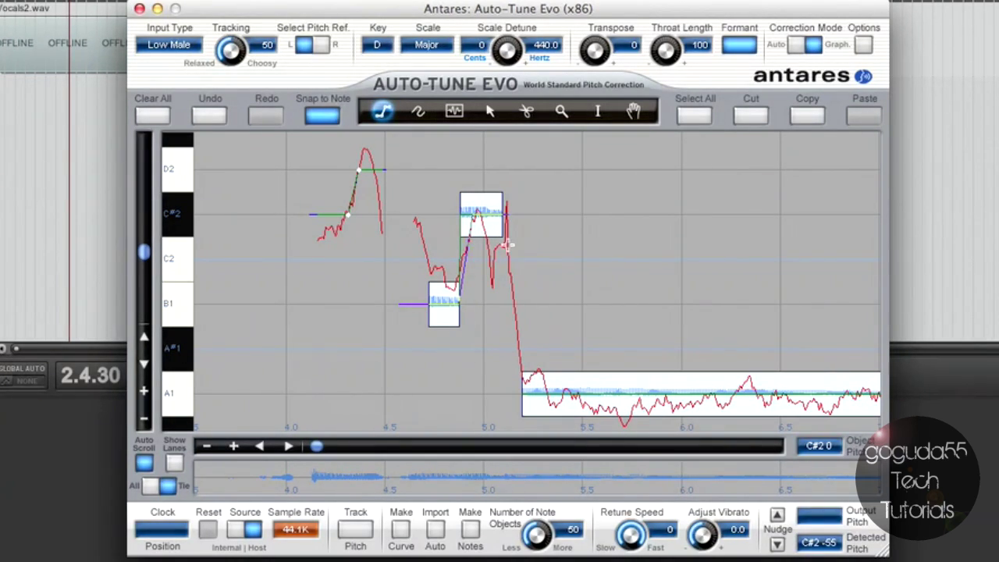
left_click(507, 231)
left_click(523, 381)
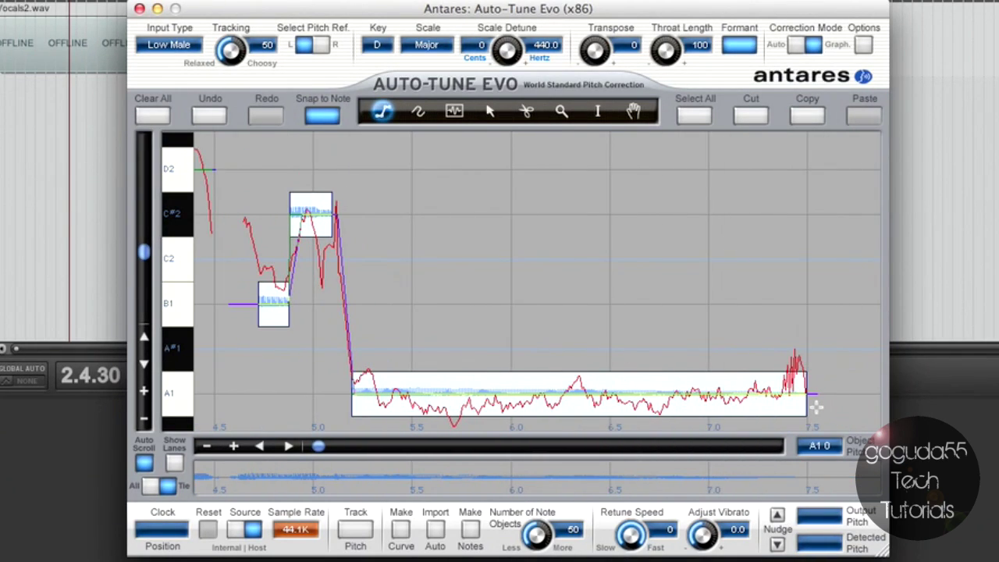
Finish the line at the A1 note's end, then draw an A1-to-B1 line, both at retune speed 0.
double_click(814, 395)
left_click_drag(631, 540, 631, 540)
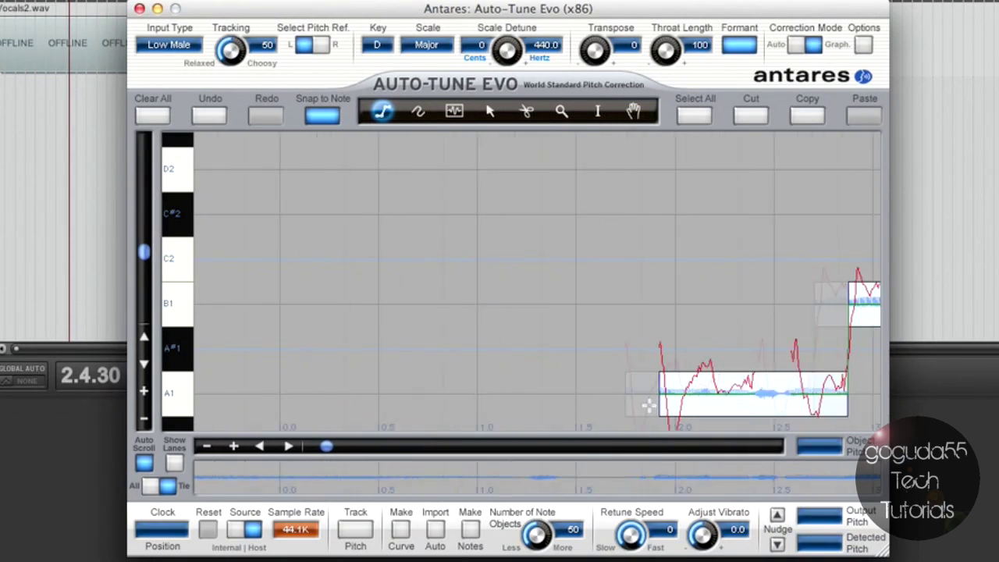
left_click(427, 394)
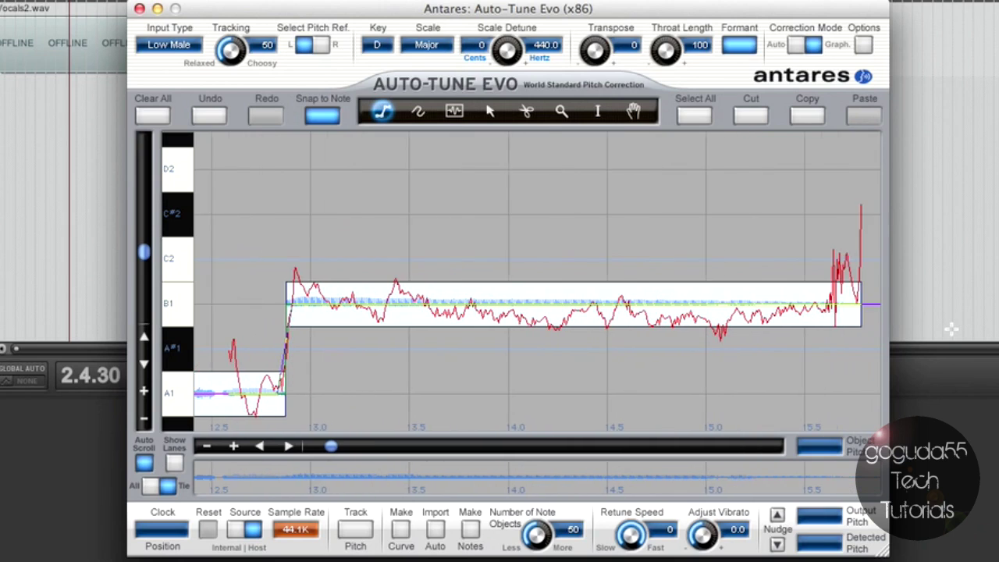
double_click(826, 323)
left_click_drag(654, 521, 639, 538)
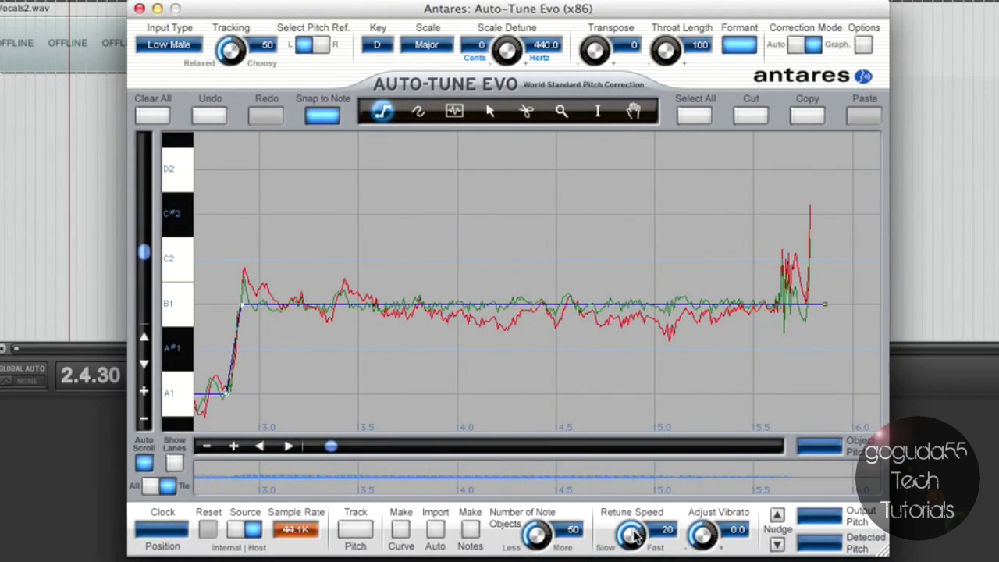
Redraw a misplaced line along the short A1 note and set its retune speed to 0.
left_click(551, 402)
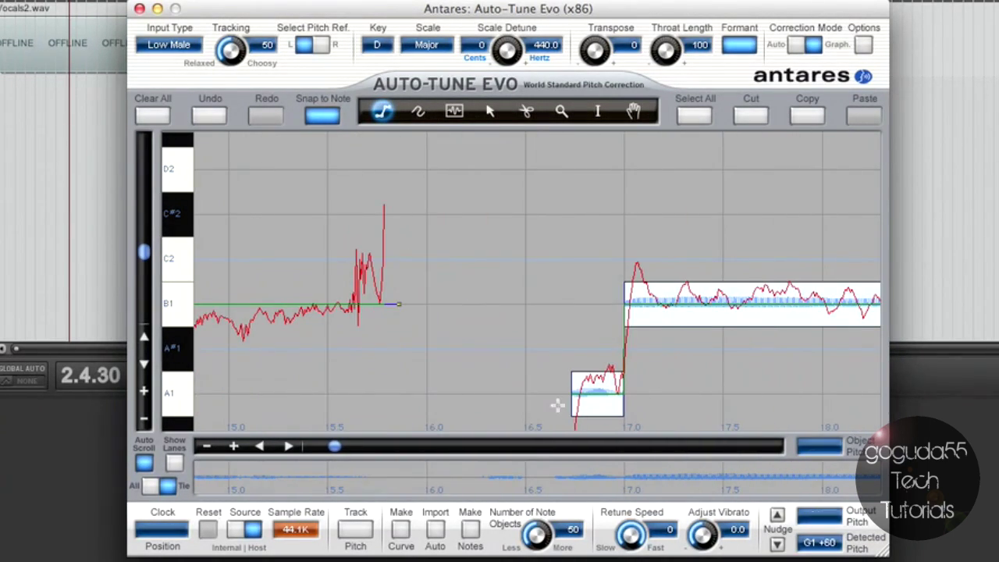
scroll(621, 394, "down", 3)
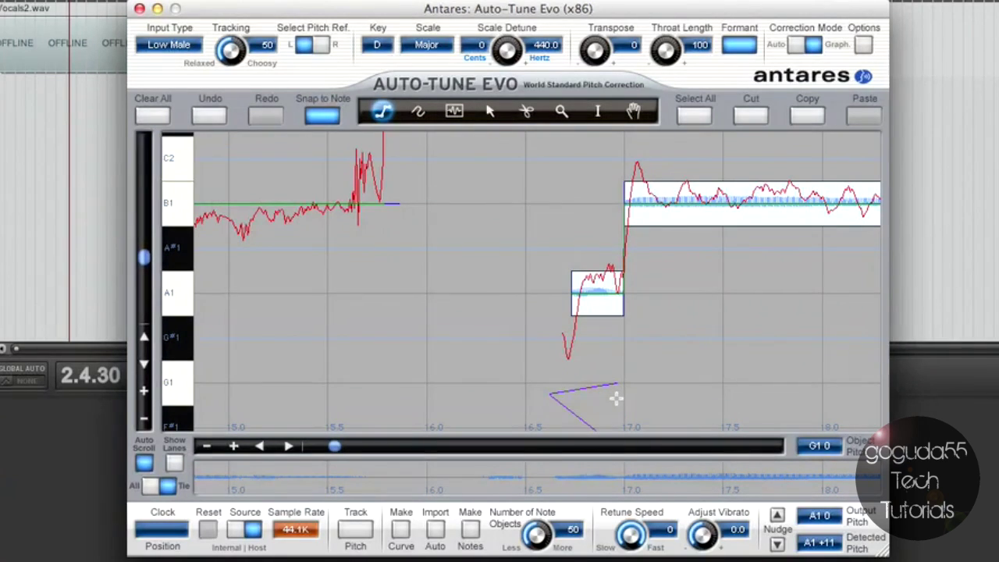
double_click(616, 384)
left_click(213, 119)
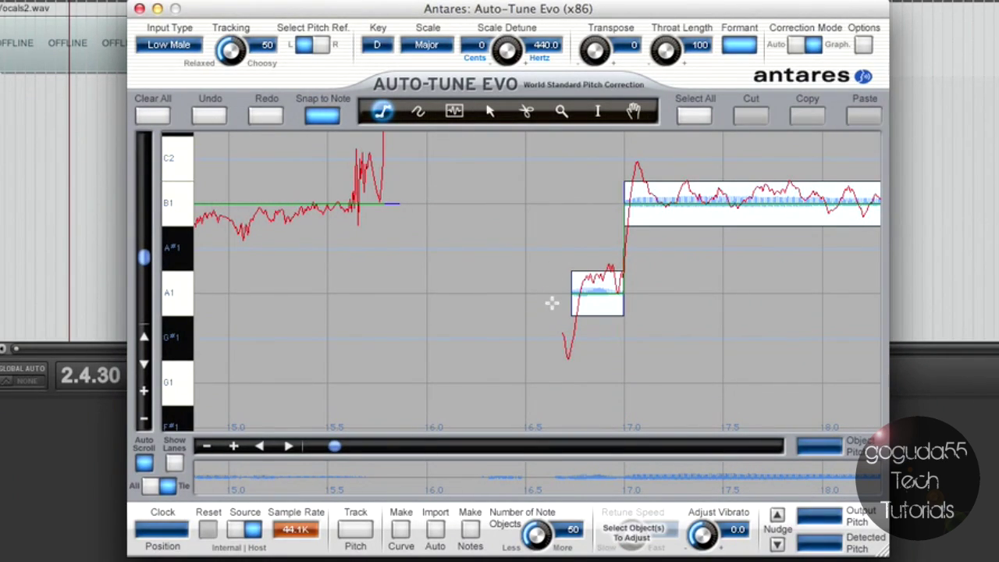
left_click(552, 303)
double_click(618, 317)
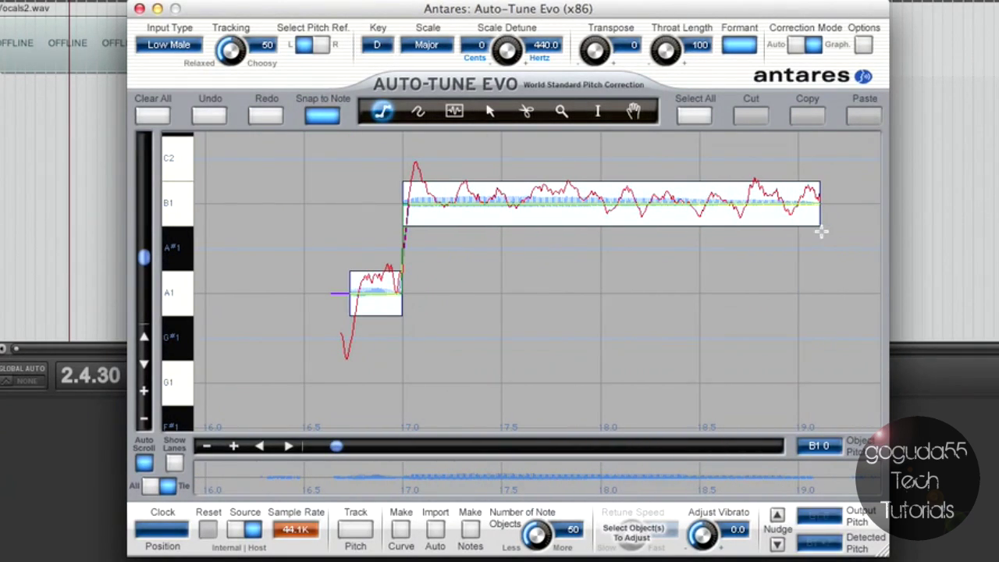
left_click(821, 230)
left_click_drag(632, 529, 636, 539)
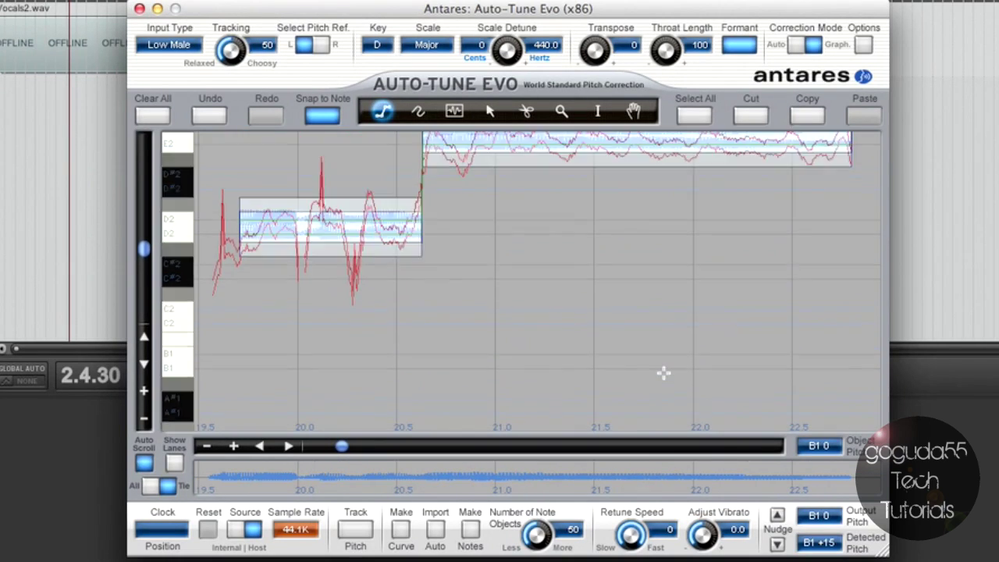
Draw a pitch line from D2 to E2 and lower its retune speed to 0.
left_click(474, 270)
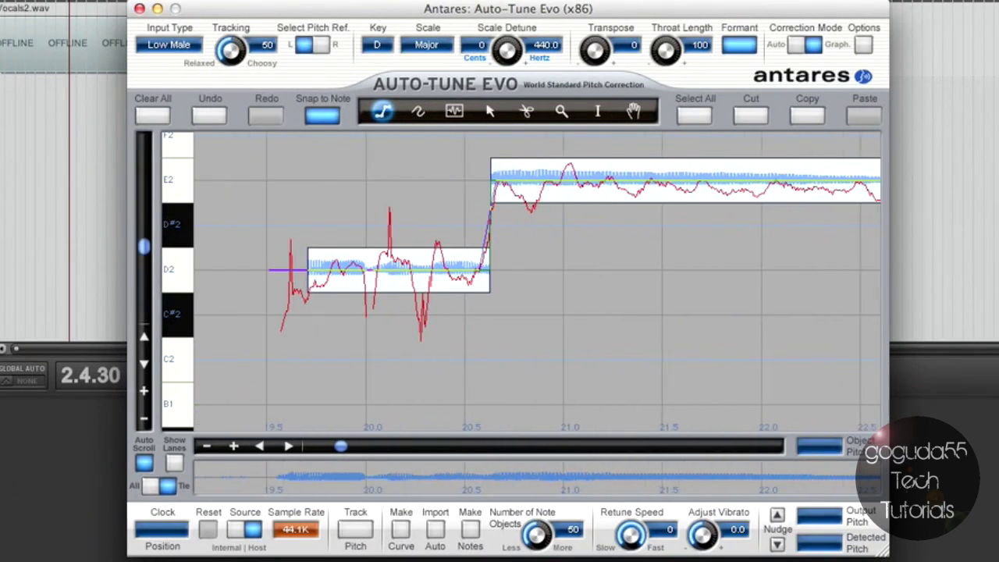
left_click(809, 206)
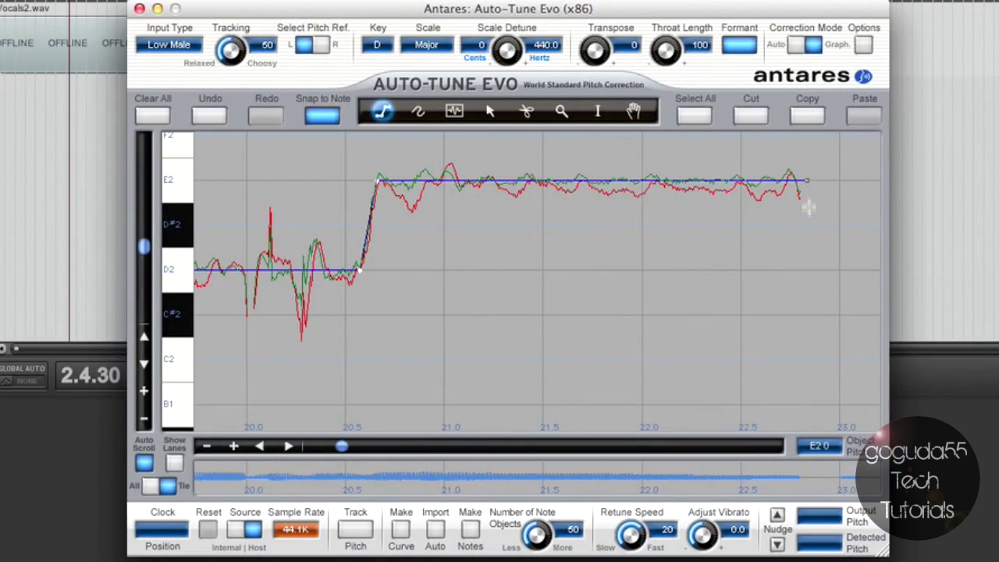
left_click_drag(629, 532, 629, 556)
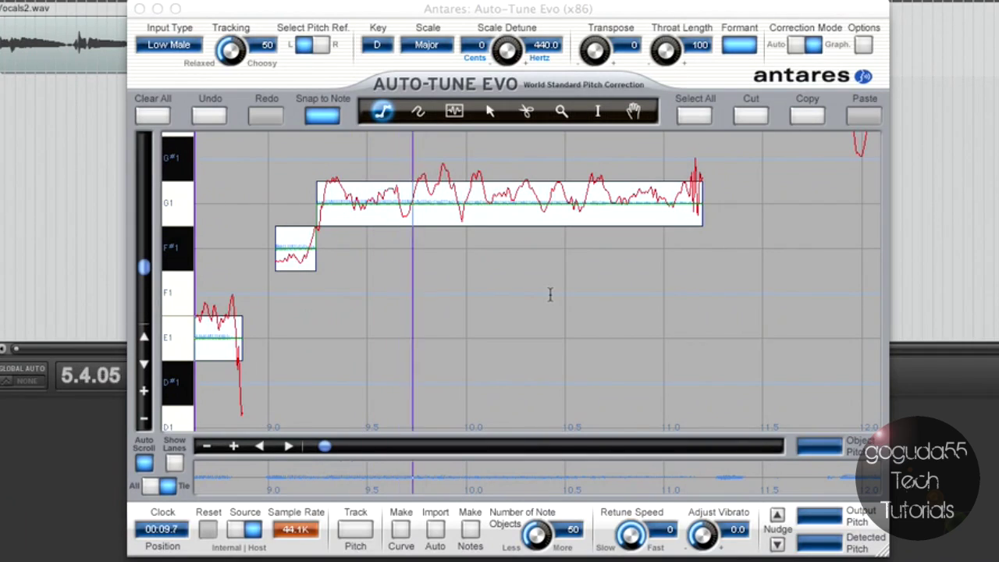
Stop playback and return to the Arrow tool, with the graph showing the E1–G1 notes.
key("space")
scroll(356, 353, "left", 3)
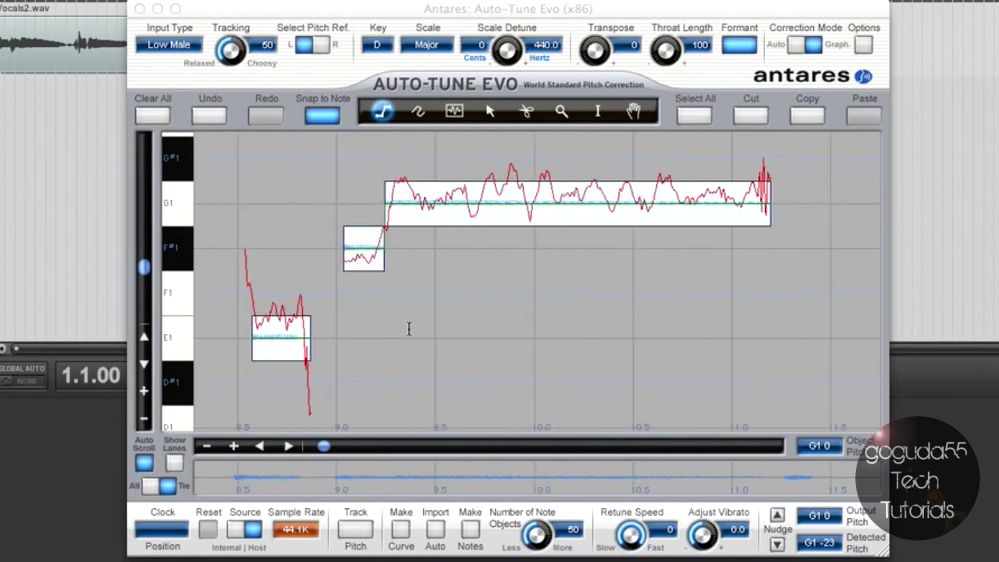
left_click(490, 112)
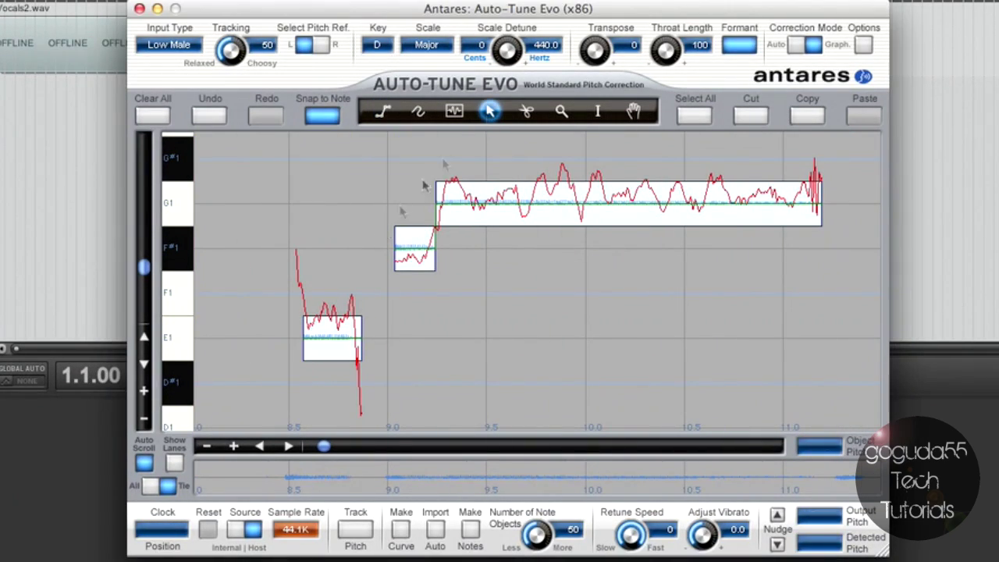
Drag the E1 note's left edge earlier so it starts at about 8.5 s.
left_click(308, 337)
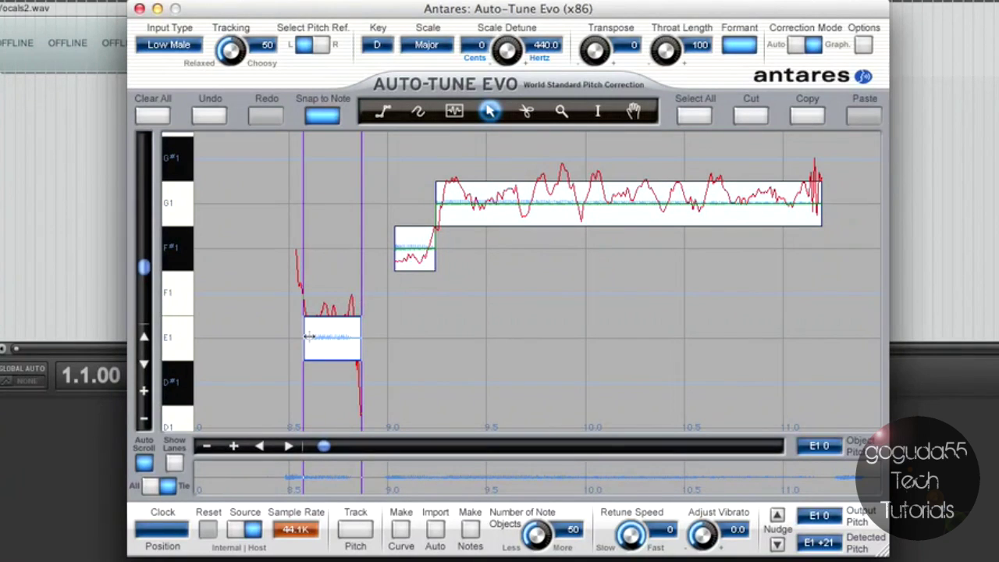
left_click(331, 328)
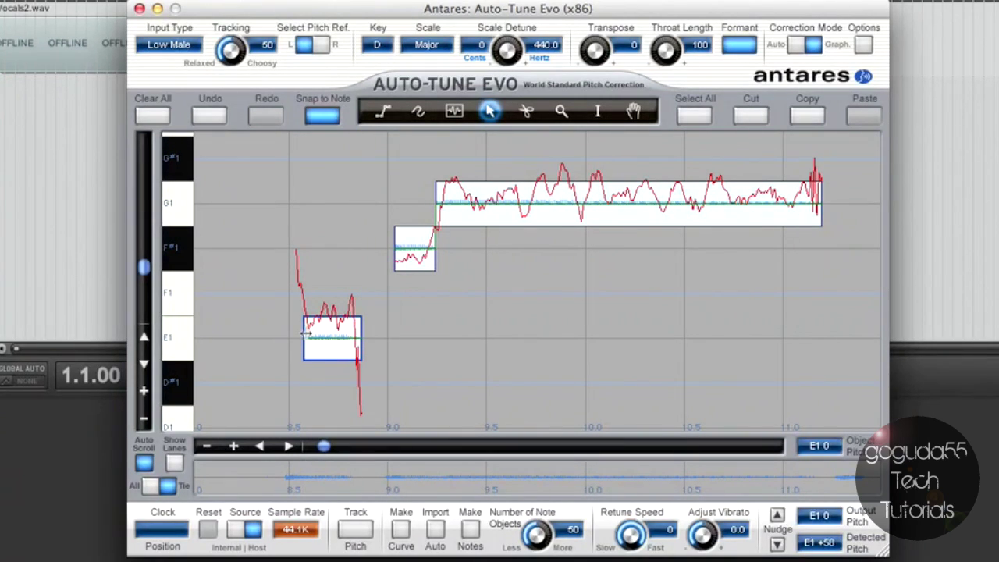
left_click_drag(305, 338, 294, 339)
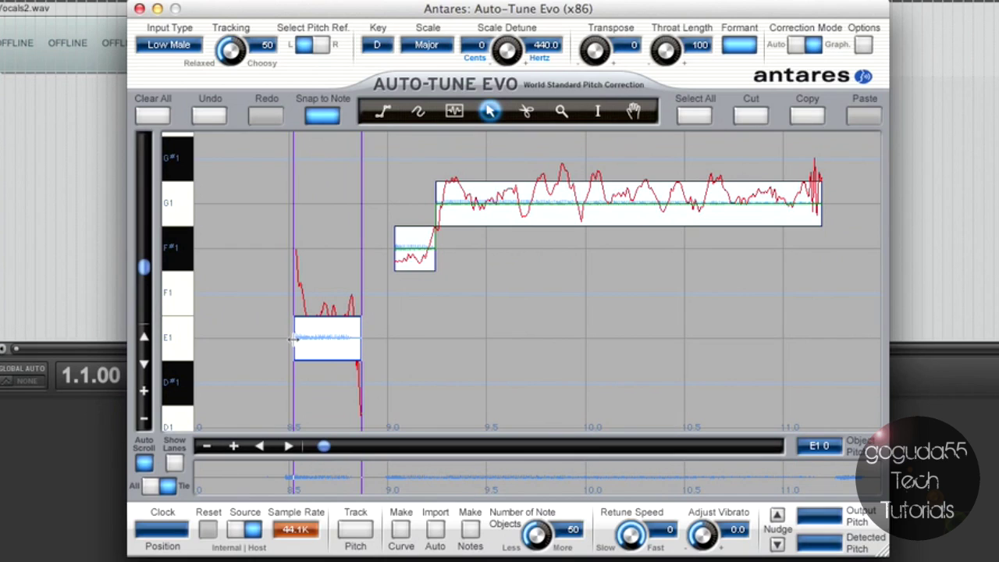
left_click(293, 338)
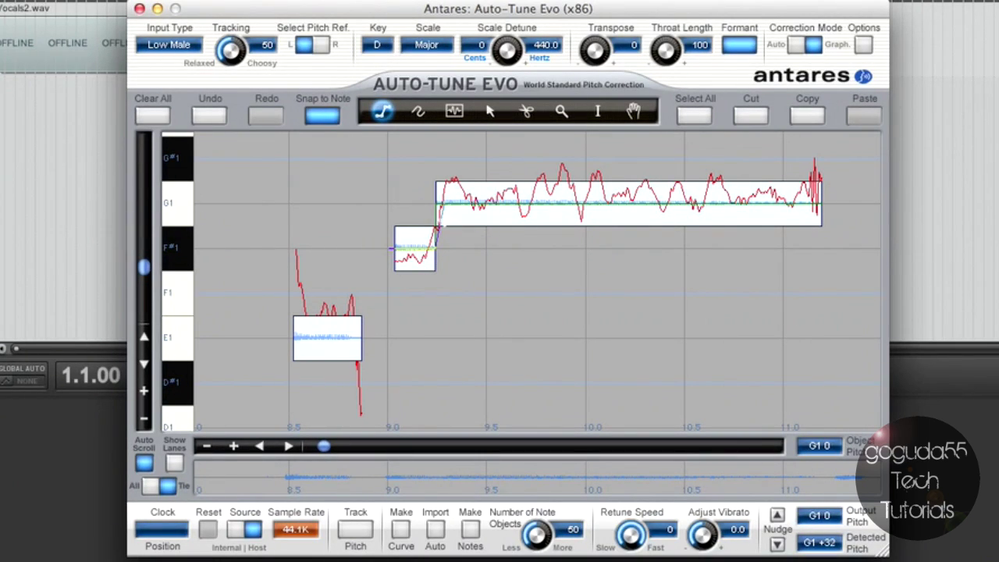
Deselect the notes so the short ones follow their drawn lines, set Retune Speed to 0, and select the long D2 note.
left_click(797, 203)
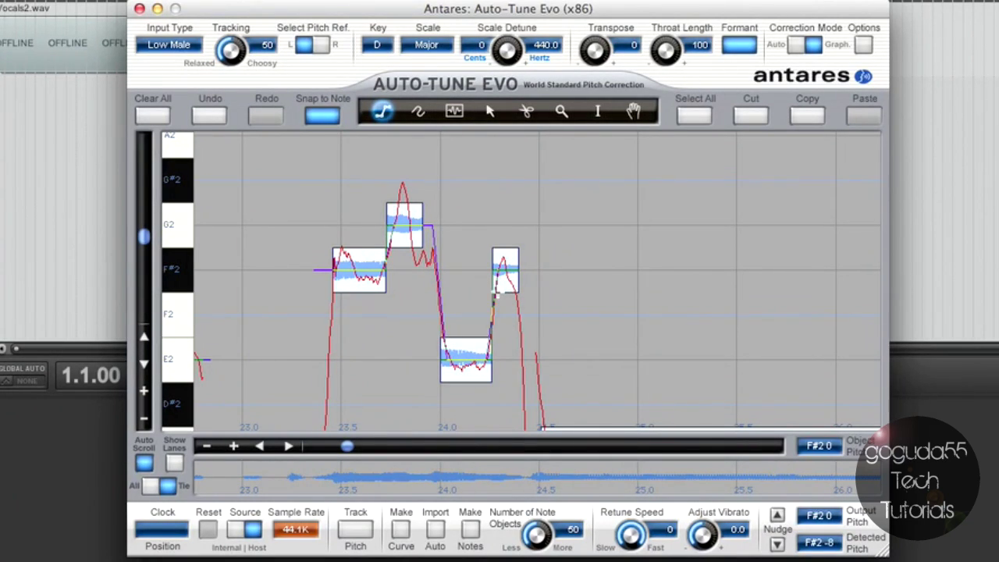
scroll(522, 383, "down", 3)
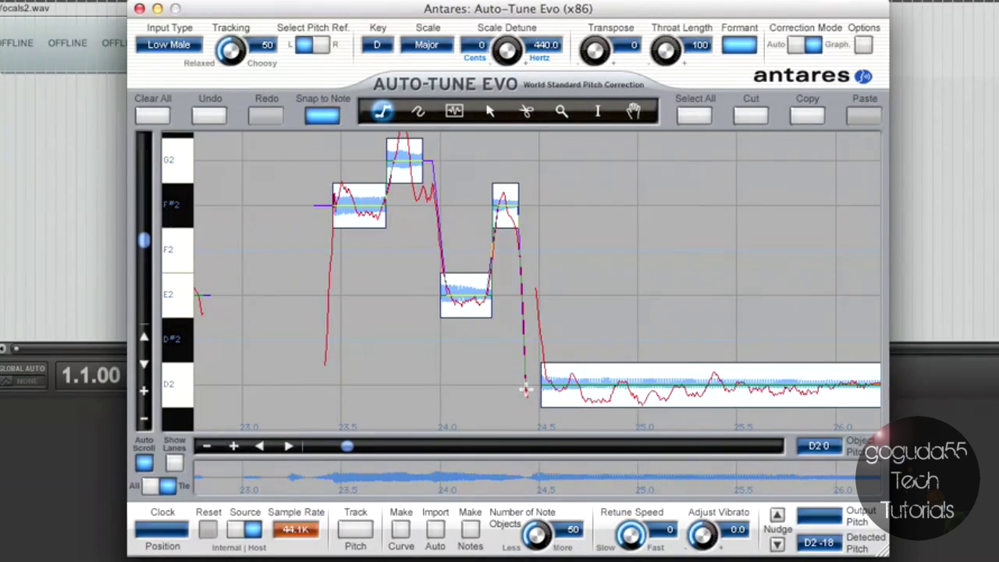
left_click(525, 390)
left_click_drag(631, 534, 629, 551)
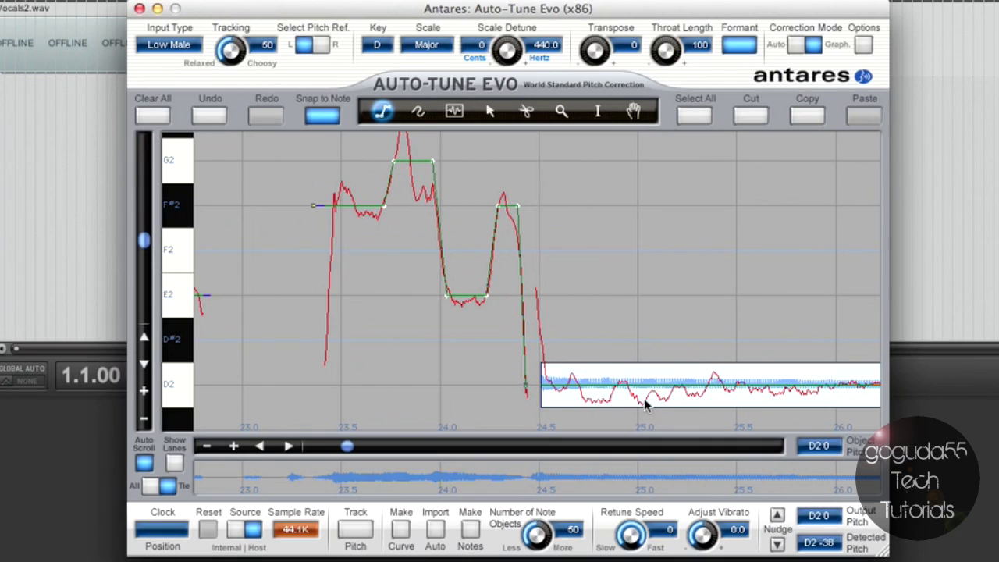
left_click(537, 385)
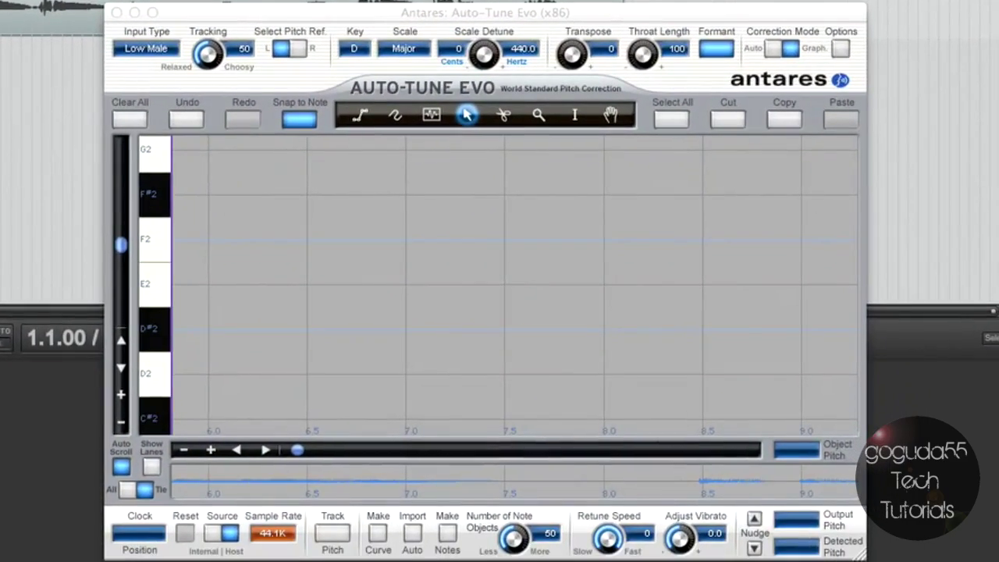
key("space")
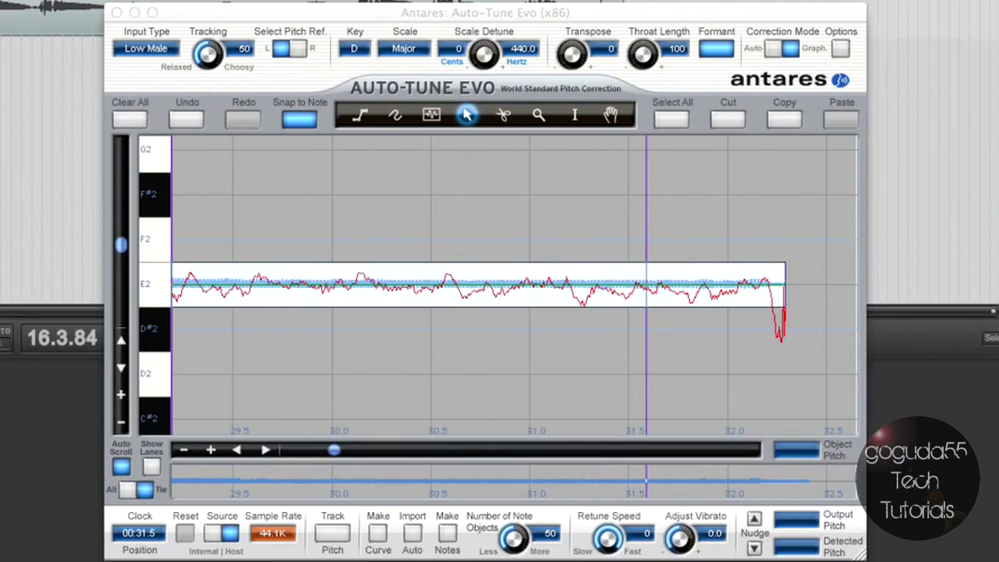
key("space")
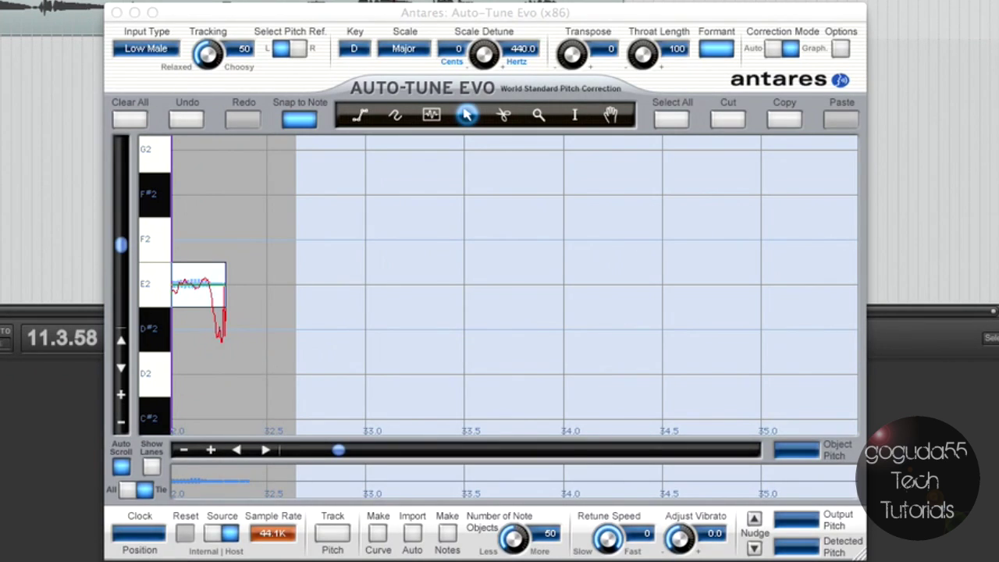
key("space")
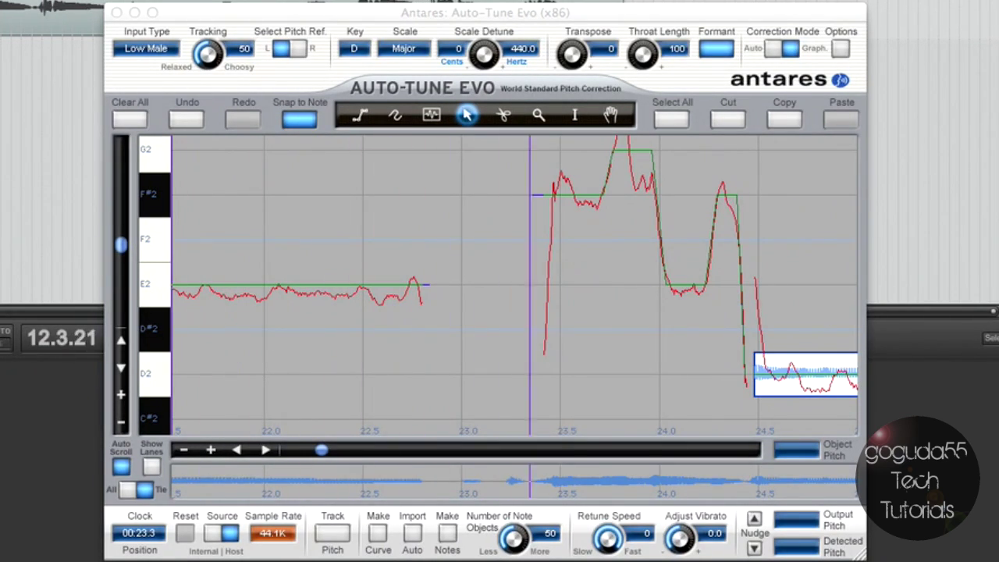
key("space")
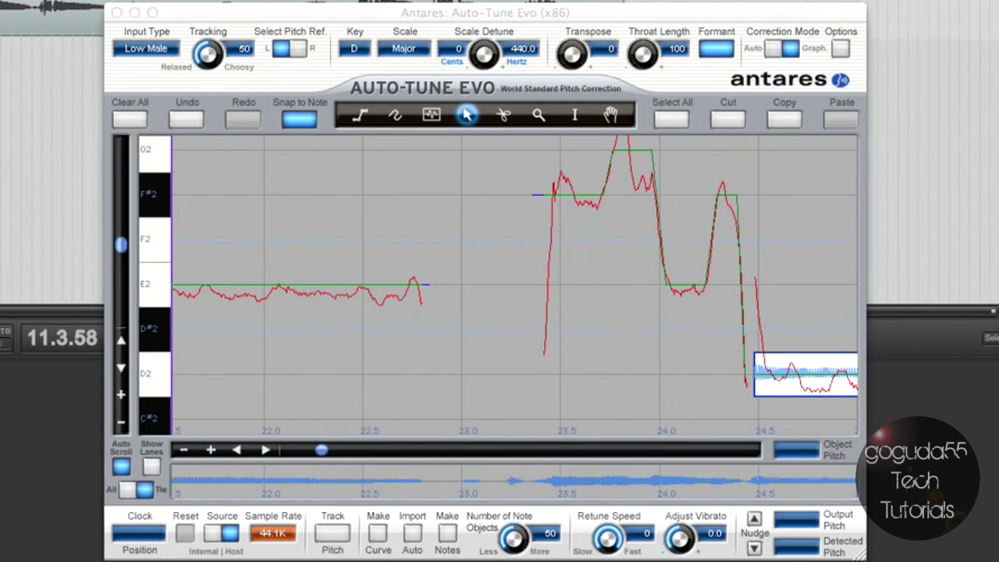
left_click(395, 119)
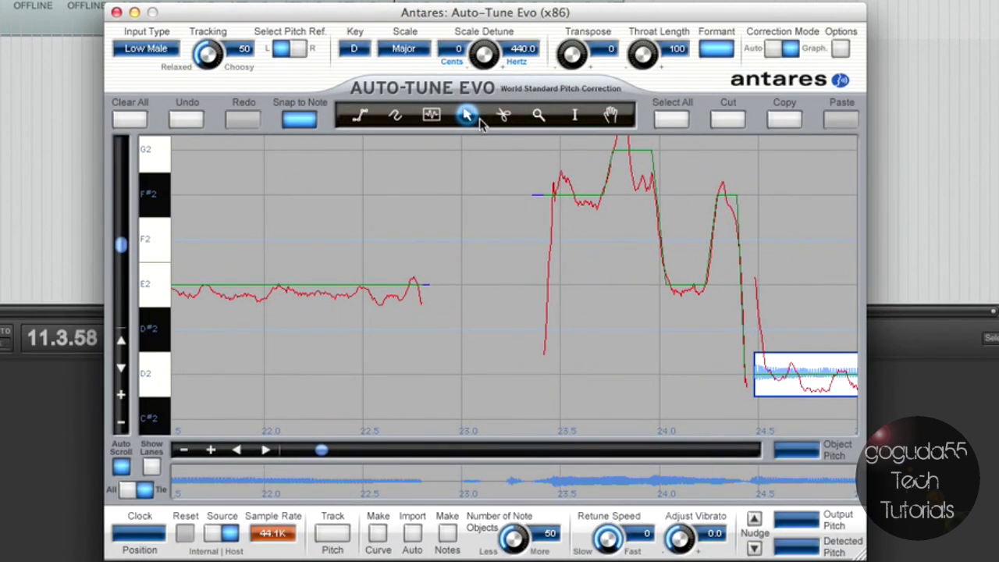
Cut the first F#2 line near 23.5 s, draw an F#2 note in its place, and play the phrase back.
left_click(723, 121)
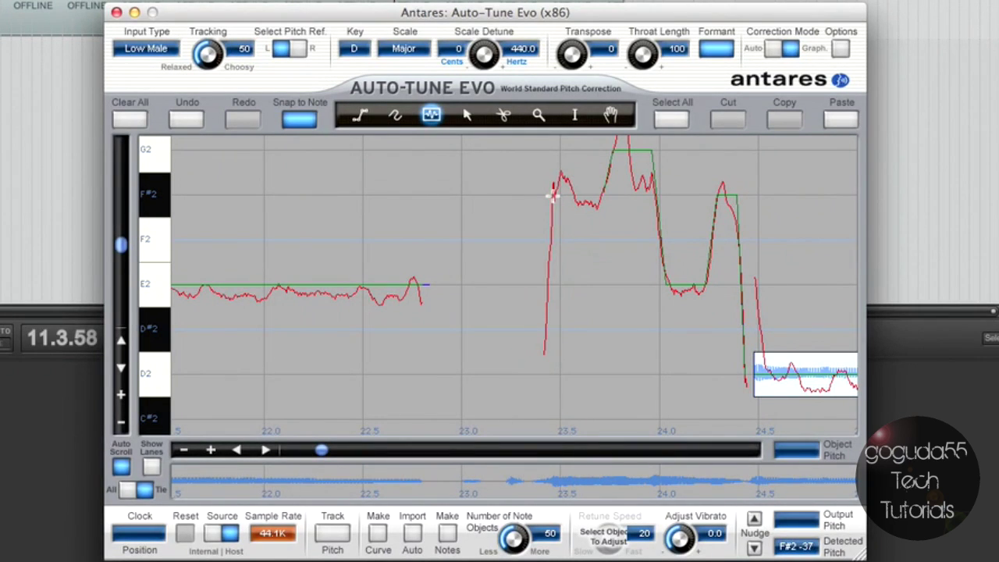
left_click_drag(552, 196, 606, 209)
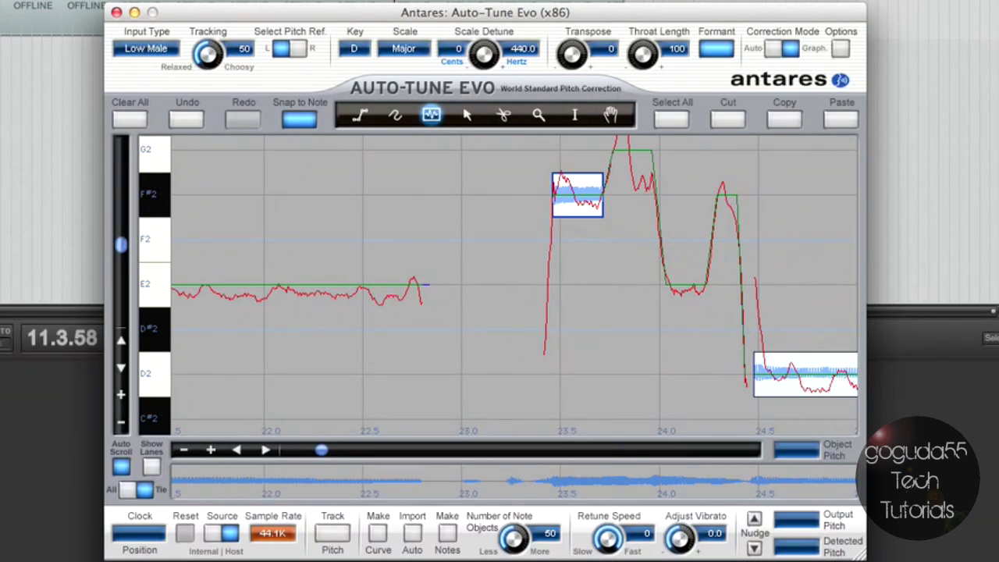
key("space")
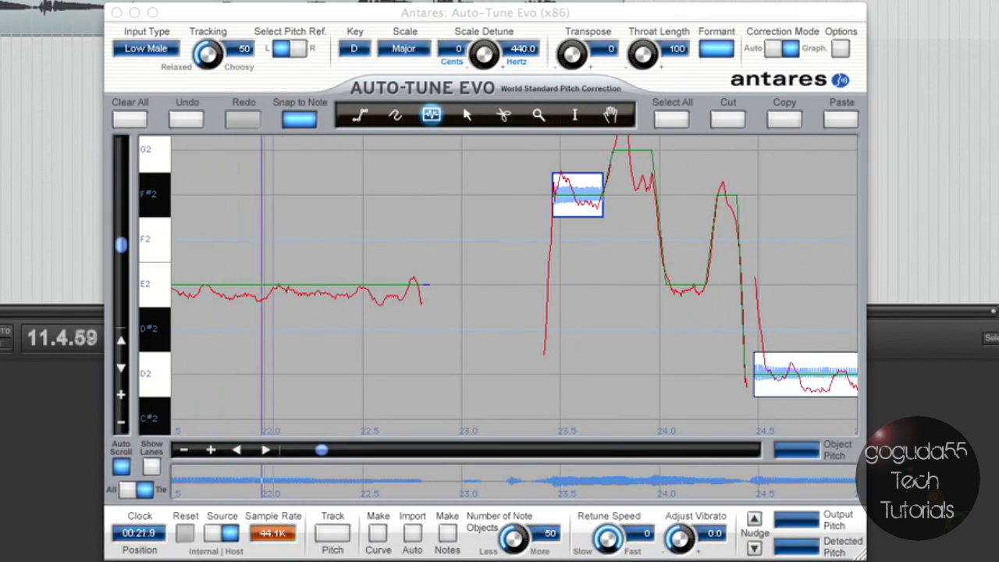
left_click(465, 115)
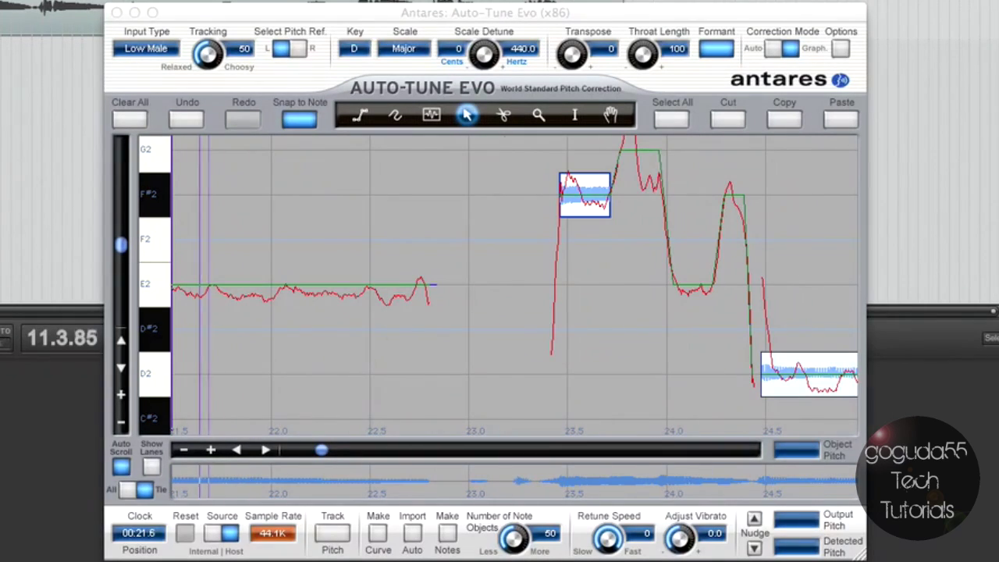
key("space")
scroll(346, 276, "left", 2)
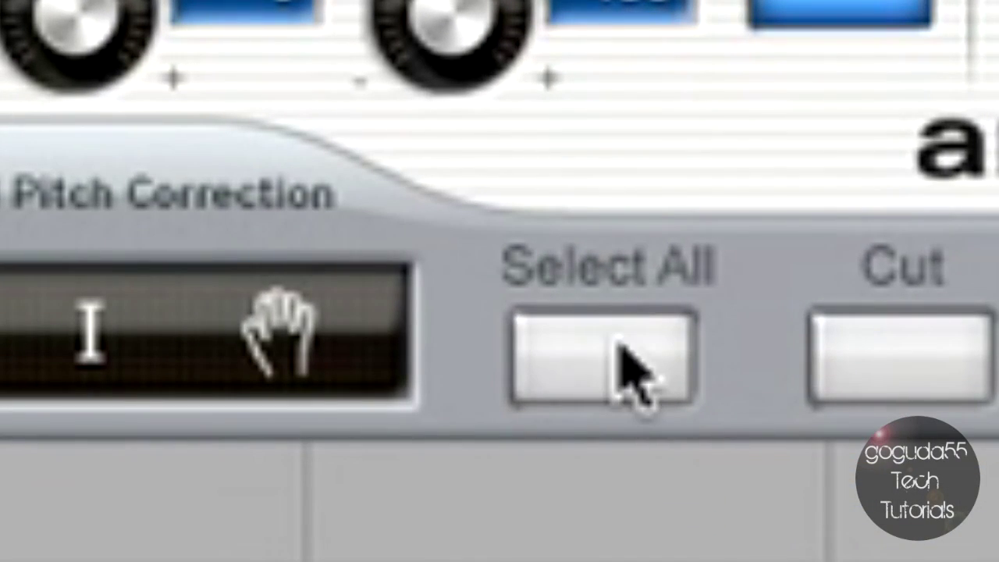
Select all correction objects and raise their Retune Speed from 0 to 15.
left_click(627, 303)
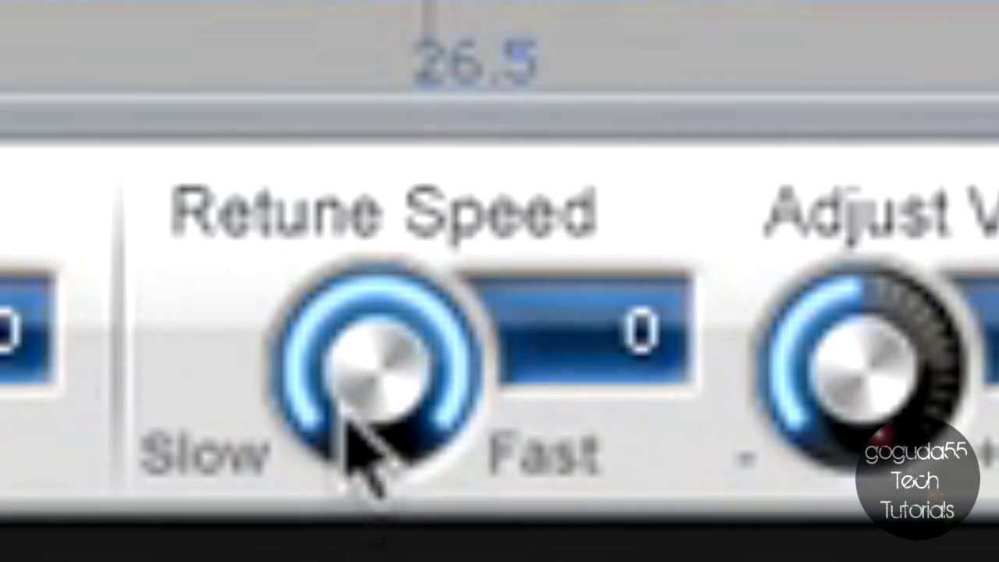
left_click_drag(602, 544, 602, 555)
left_click_drag(345, 478, 346, 561)
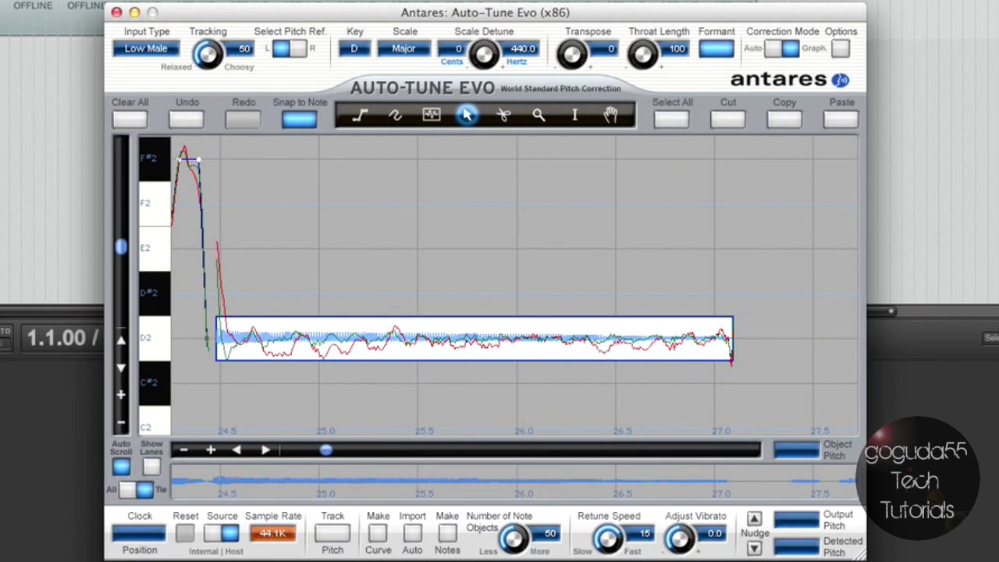
left_click(534, 160)
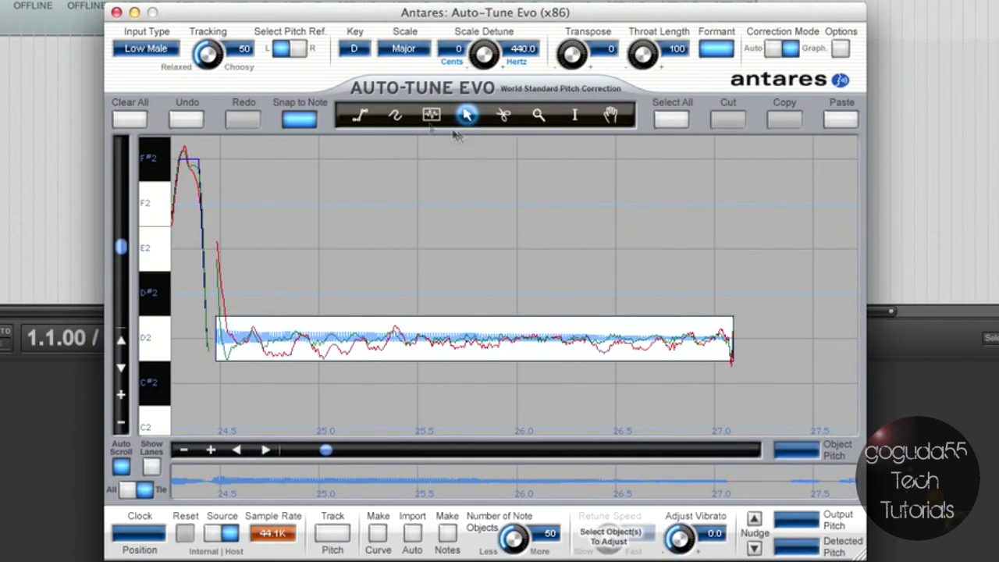
key("space")
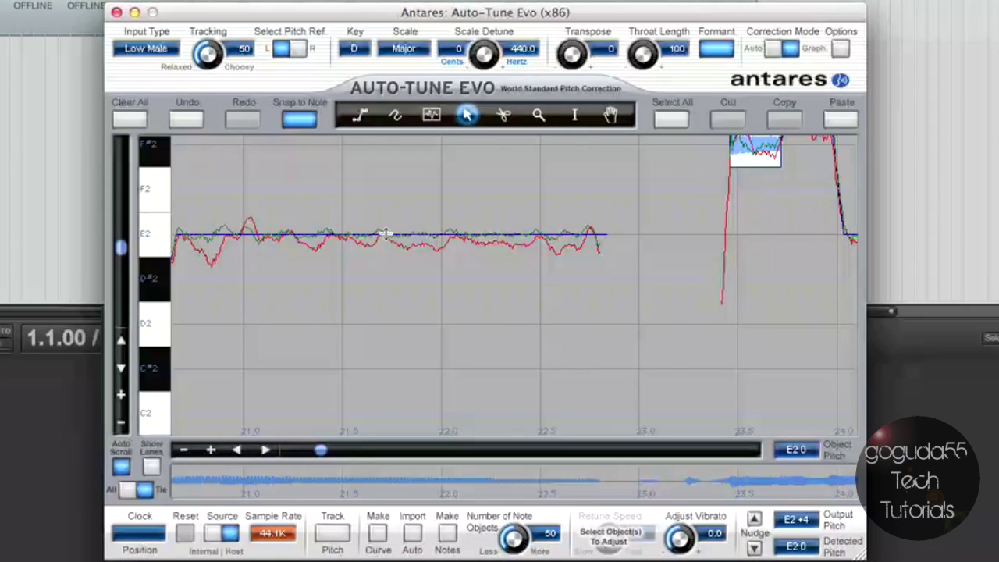
left_click(386, 233)
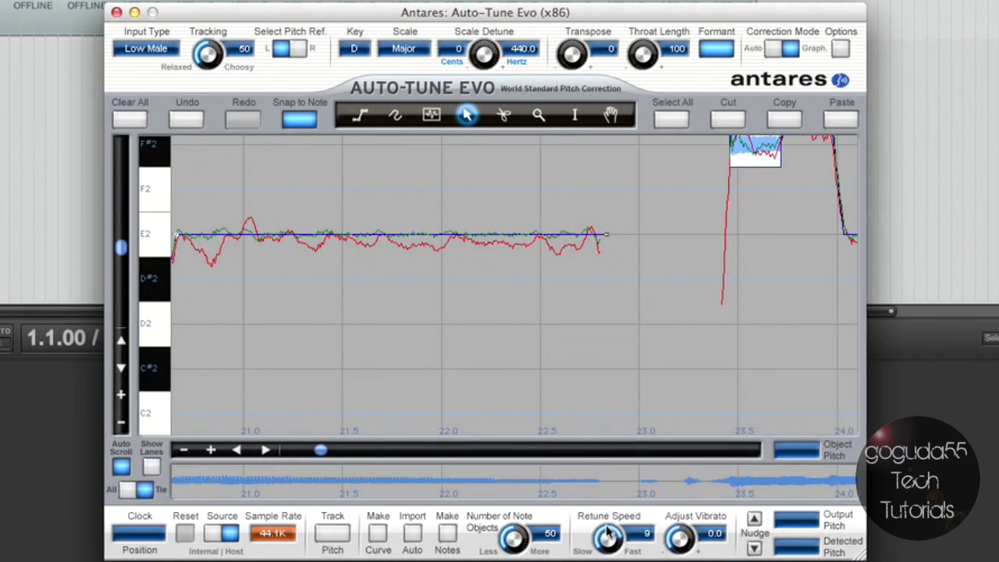
left_click_drag(609, 531, 613, 473)
scroll(611, 415, "up", 2)
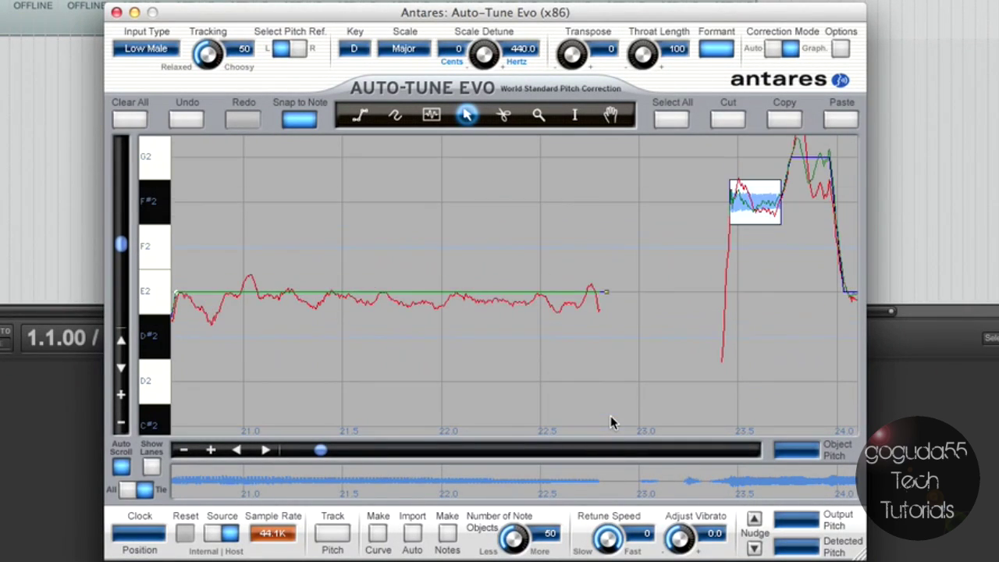
left_click_drag(606, 550, 608, 537)
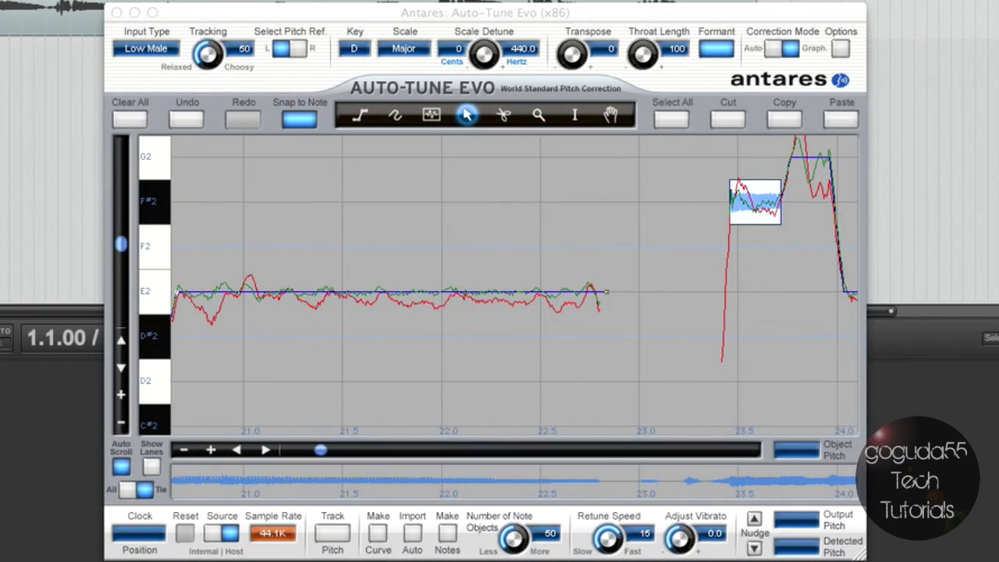
key("space")
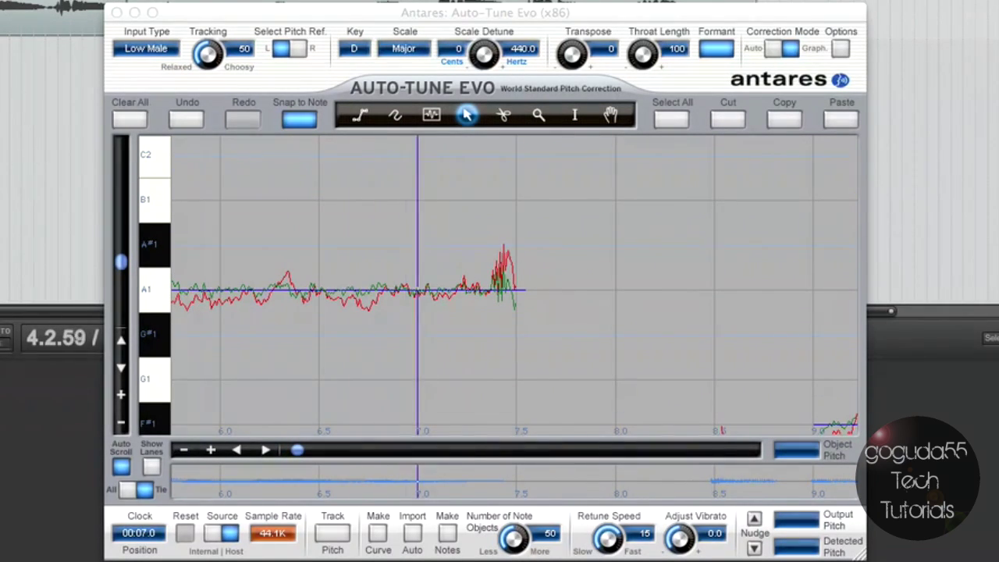
Restart playback of the corrected vocal from the song start with the plugin in focus.
key("space")
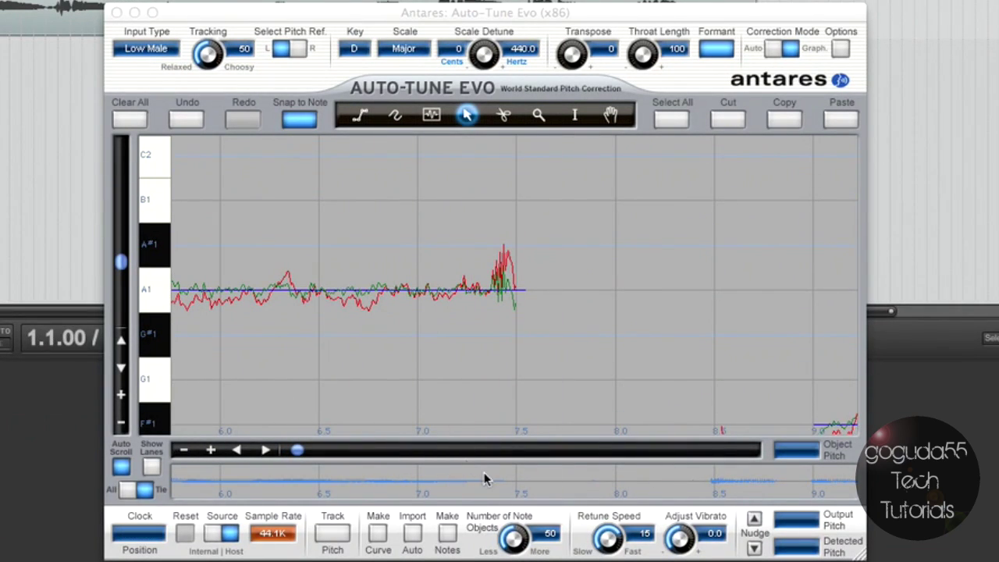
left_click(602, 549)
key("space")
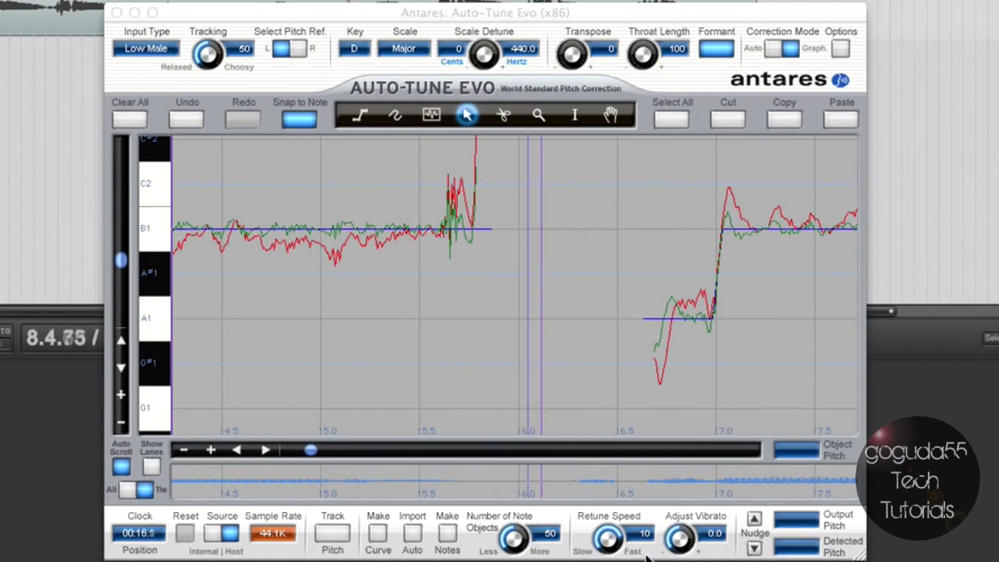
Lower the Retune Speed to 6 while listening, then stop playback at the vocal's end.
left_click_drag(609, 537, 614, 550)
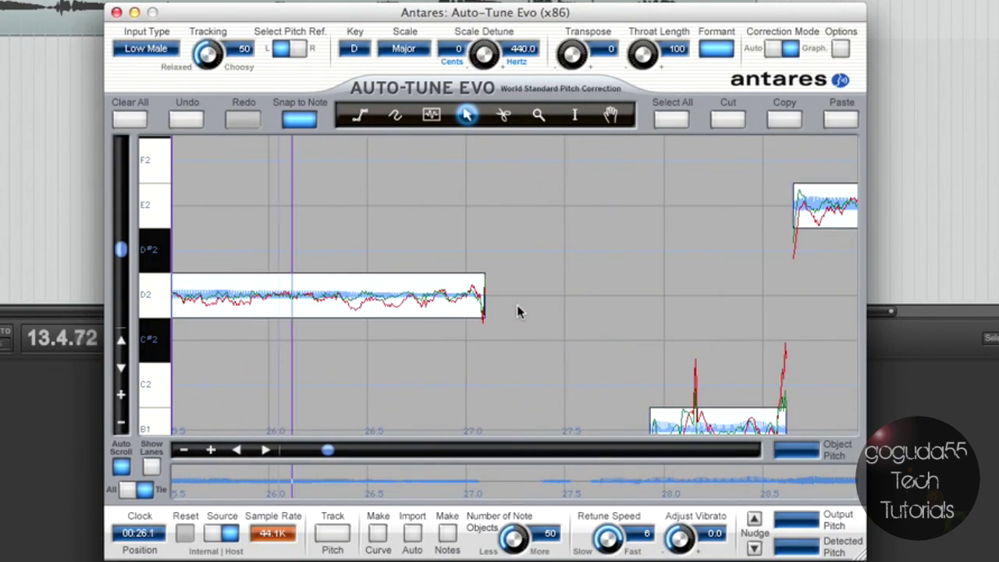
scroll(520, 313, "down", 2)
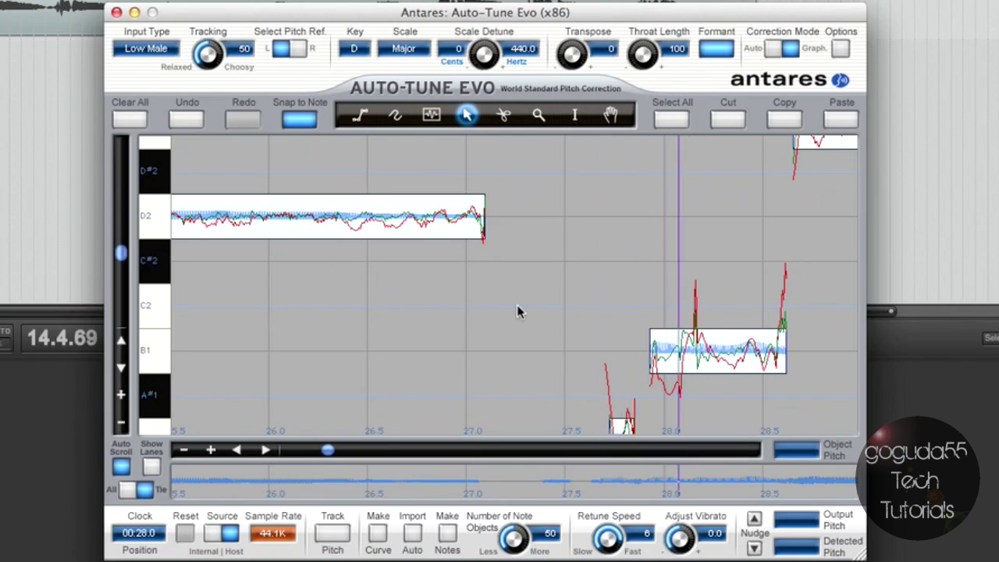
scroll(518, 313, "up", 2)
scroll(519, 313, "up", 3)
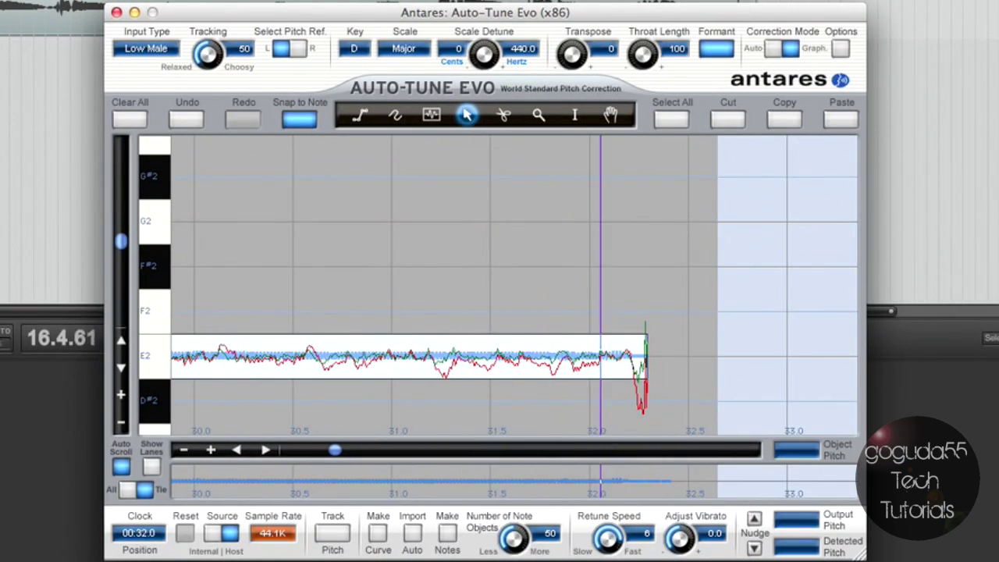
key("space")
left_click_drag(258, 452, 316, 453)
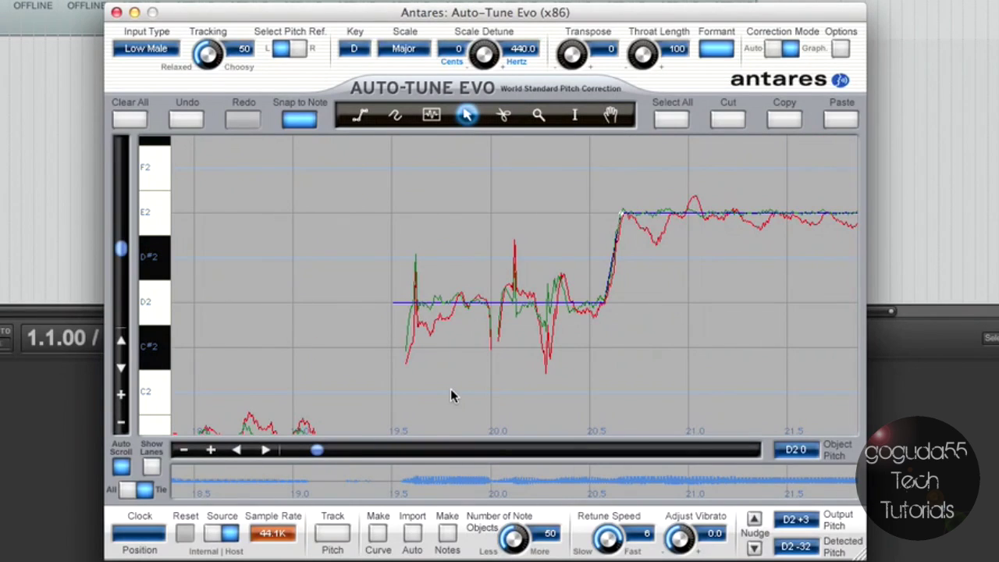